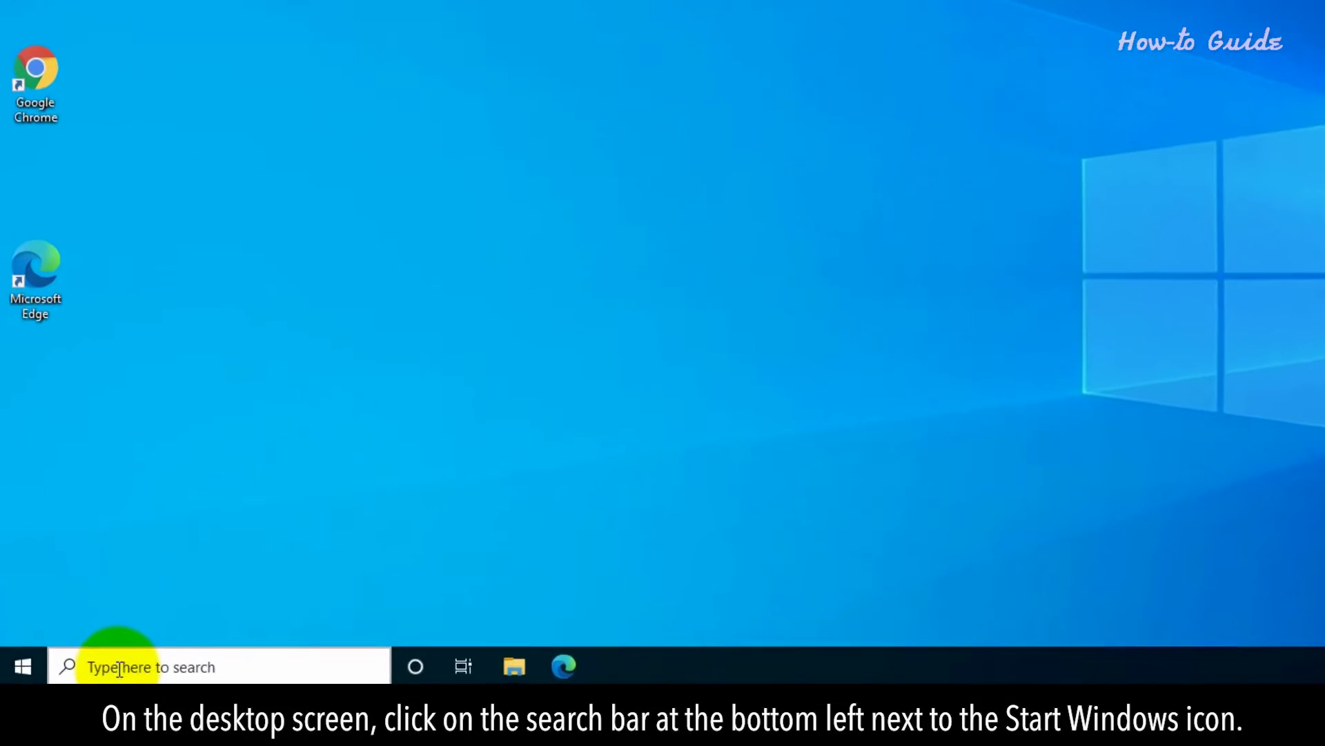
Step: Launch Task Scheduler from the Windows Start search results
click(129, 666)
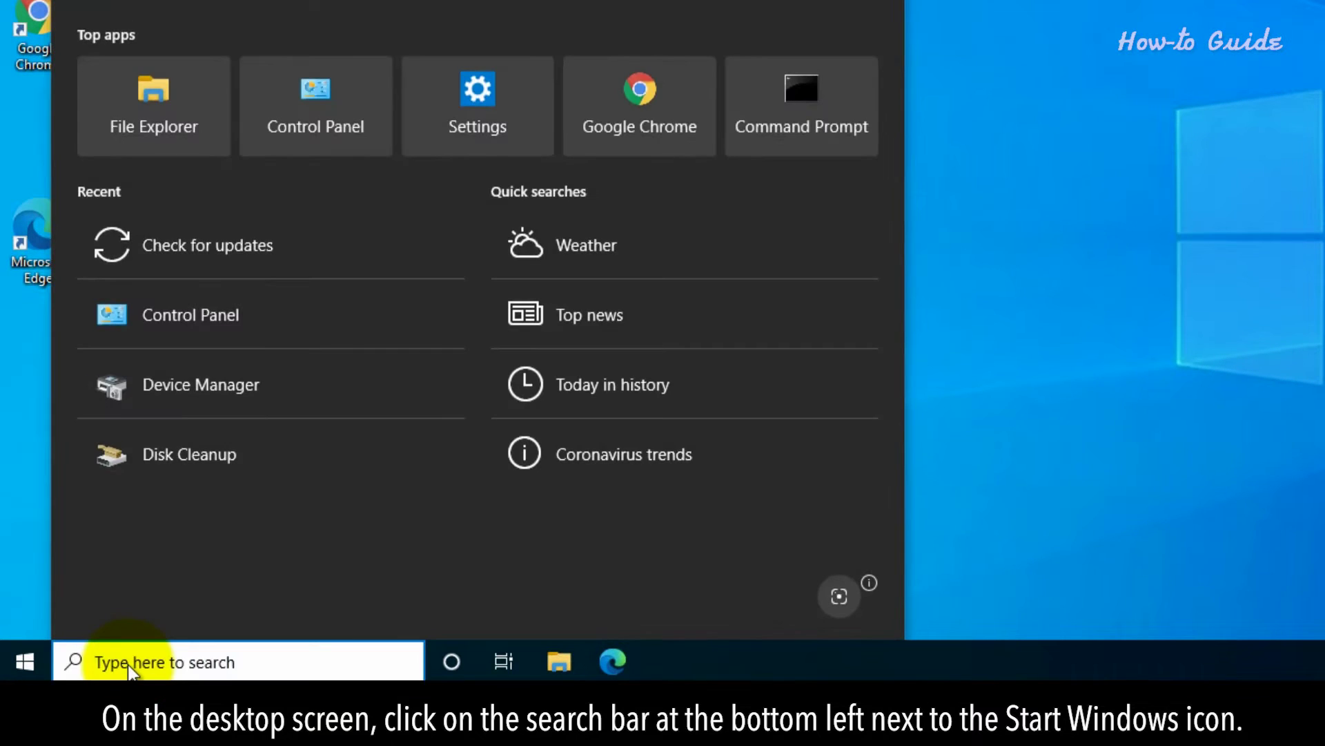
text(task)
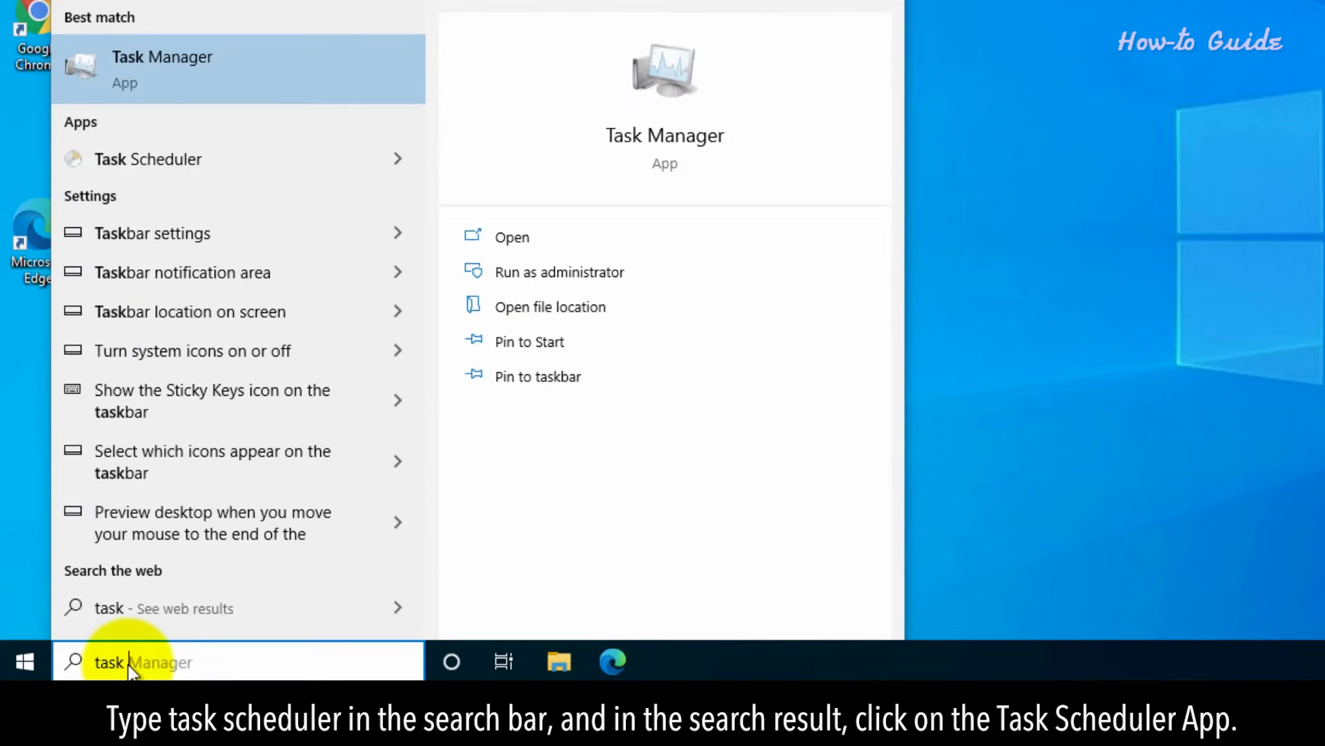
text( scheduler)
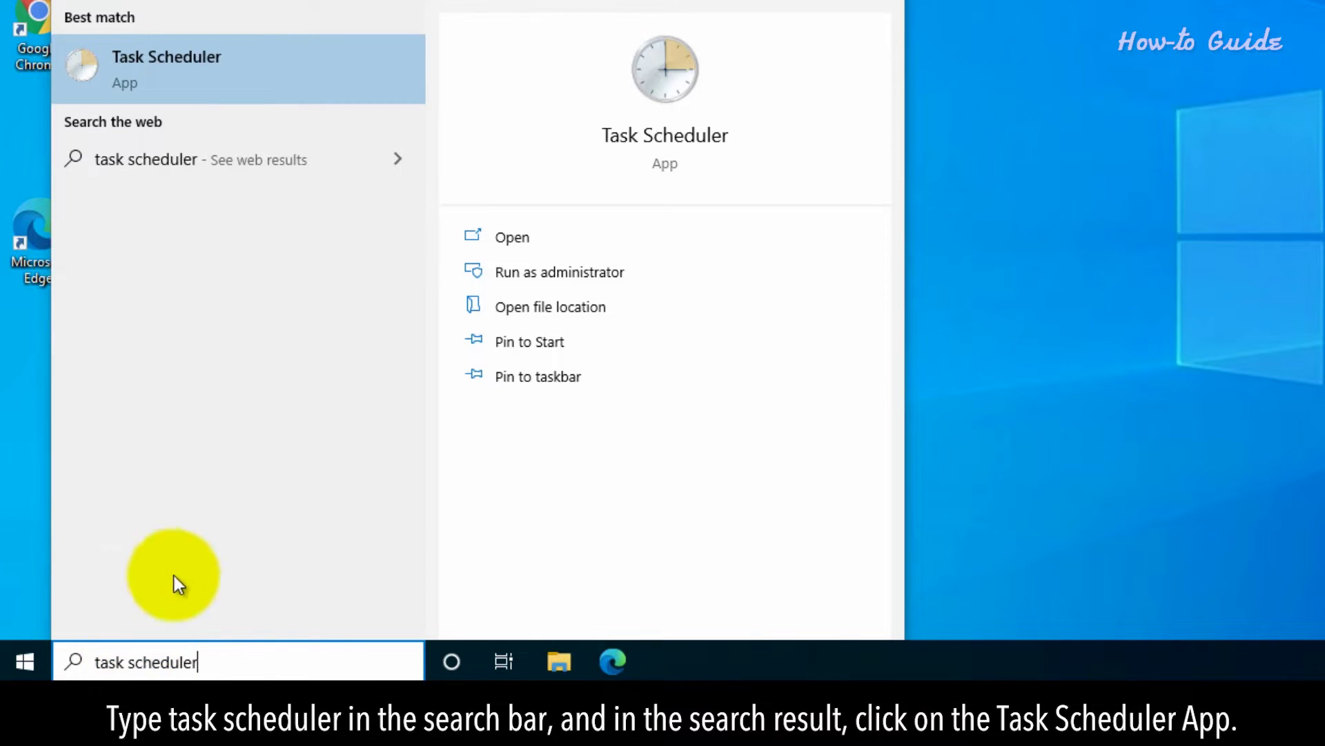
click(269, 73)
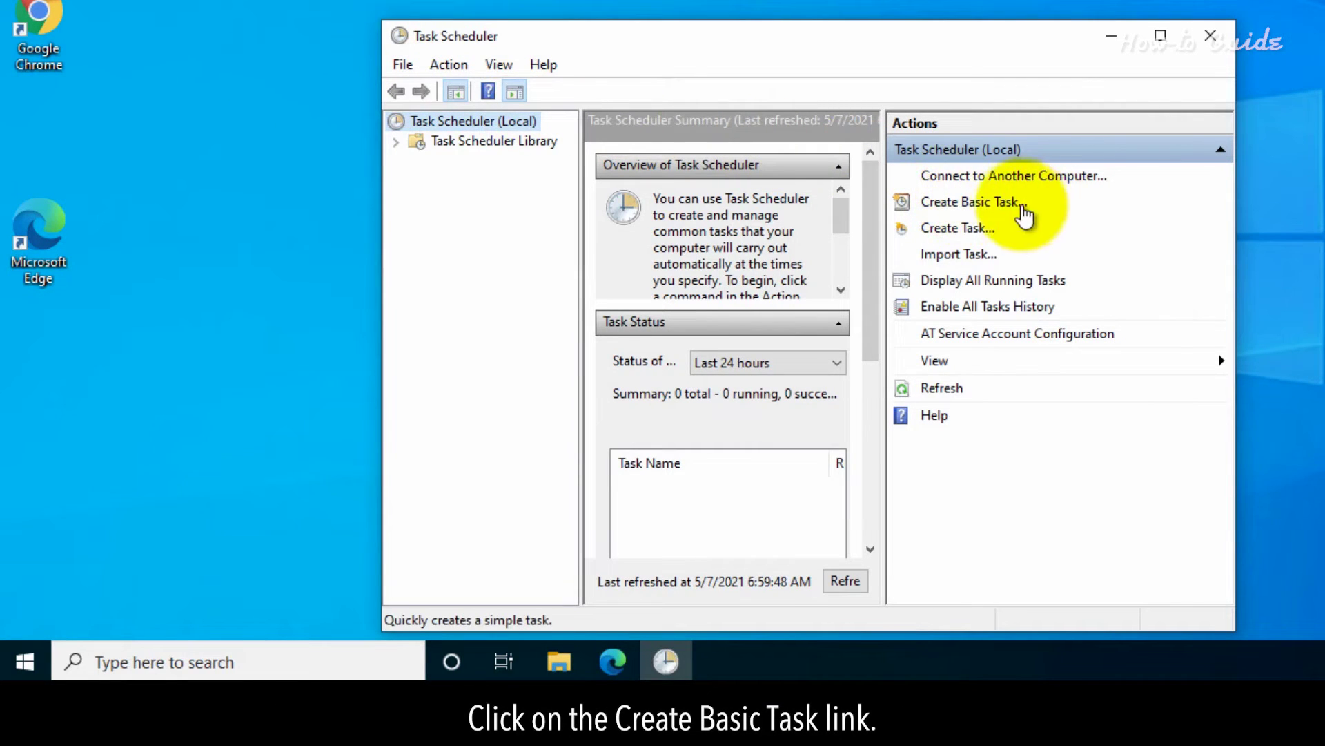
Step: Begin a new basic task from the Actions pane, named Automatic Shutdown
click(1029, 213)
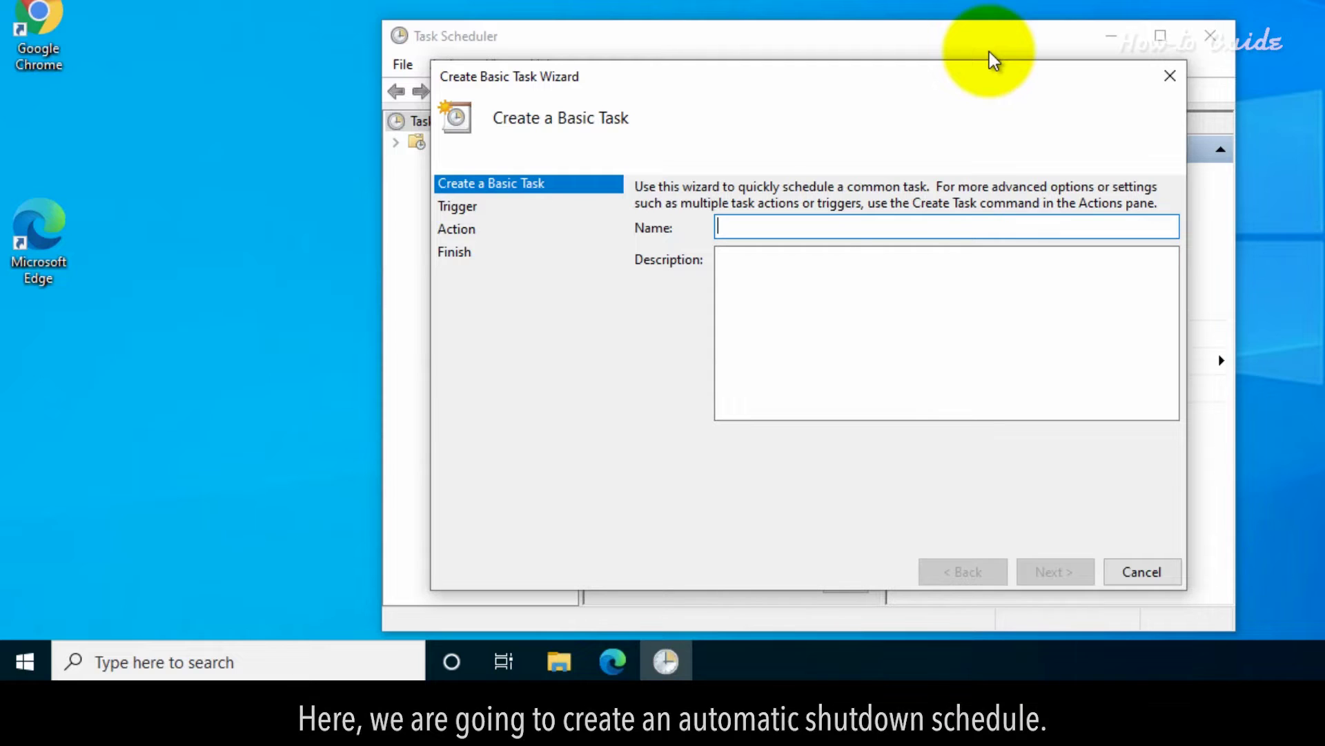
text(Automatic Shutdown)
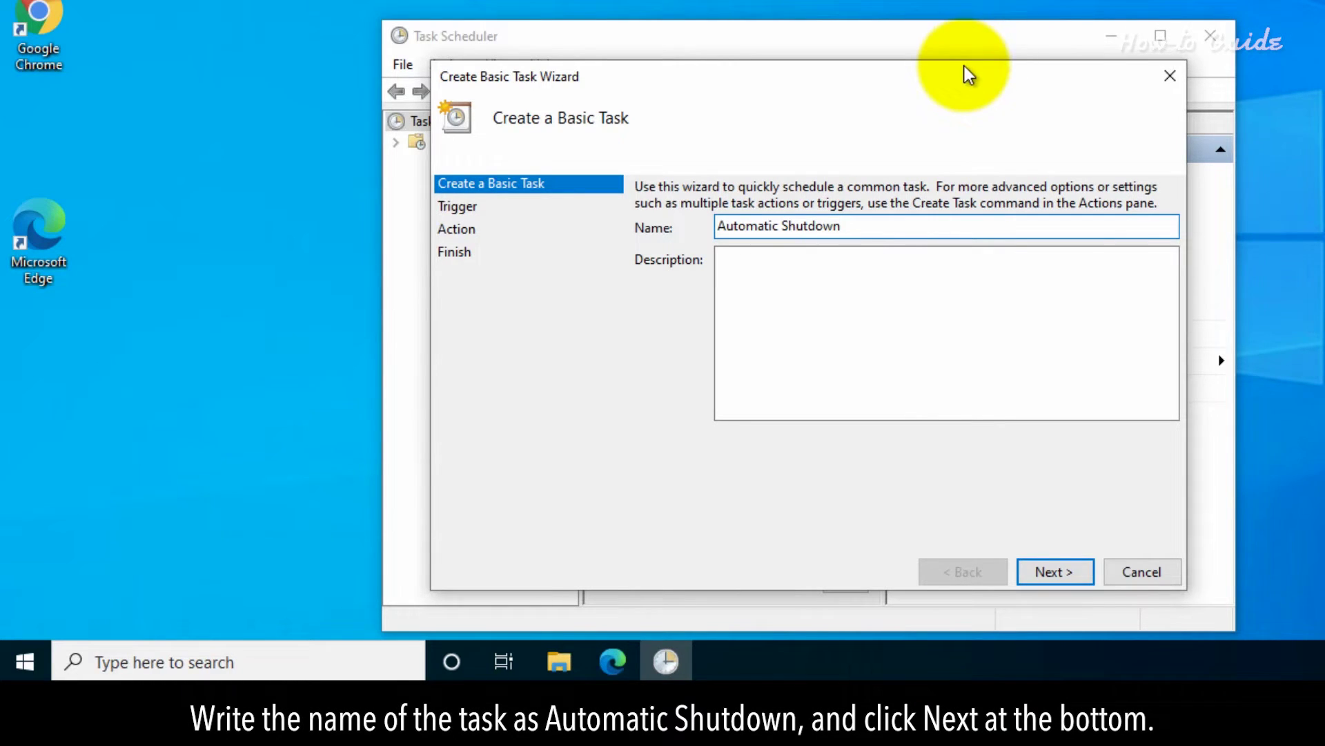
Step: Choose Daily as the task's trigger after trying the other start conditions
click(1063, 579)
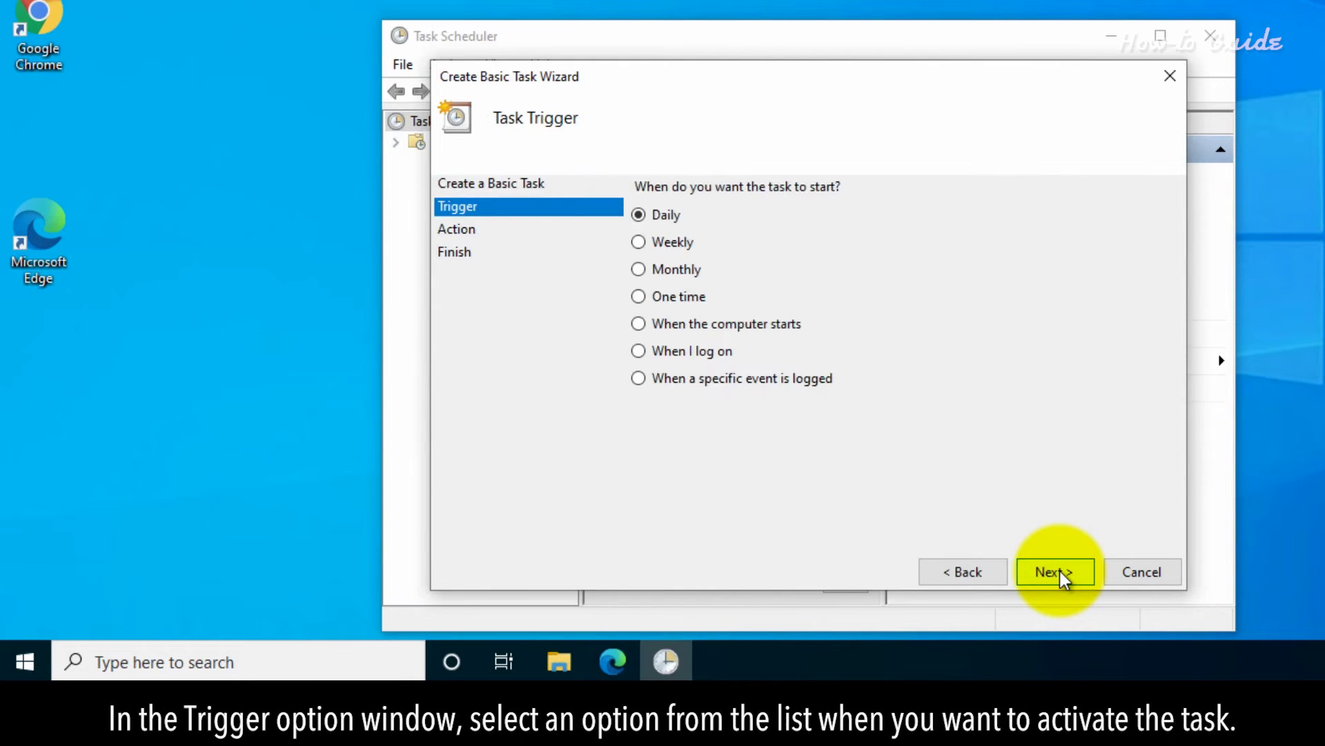
click(640, 242)
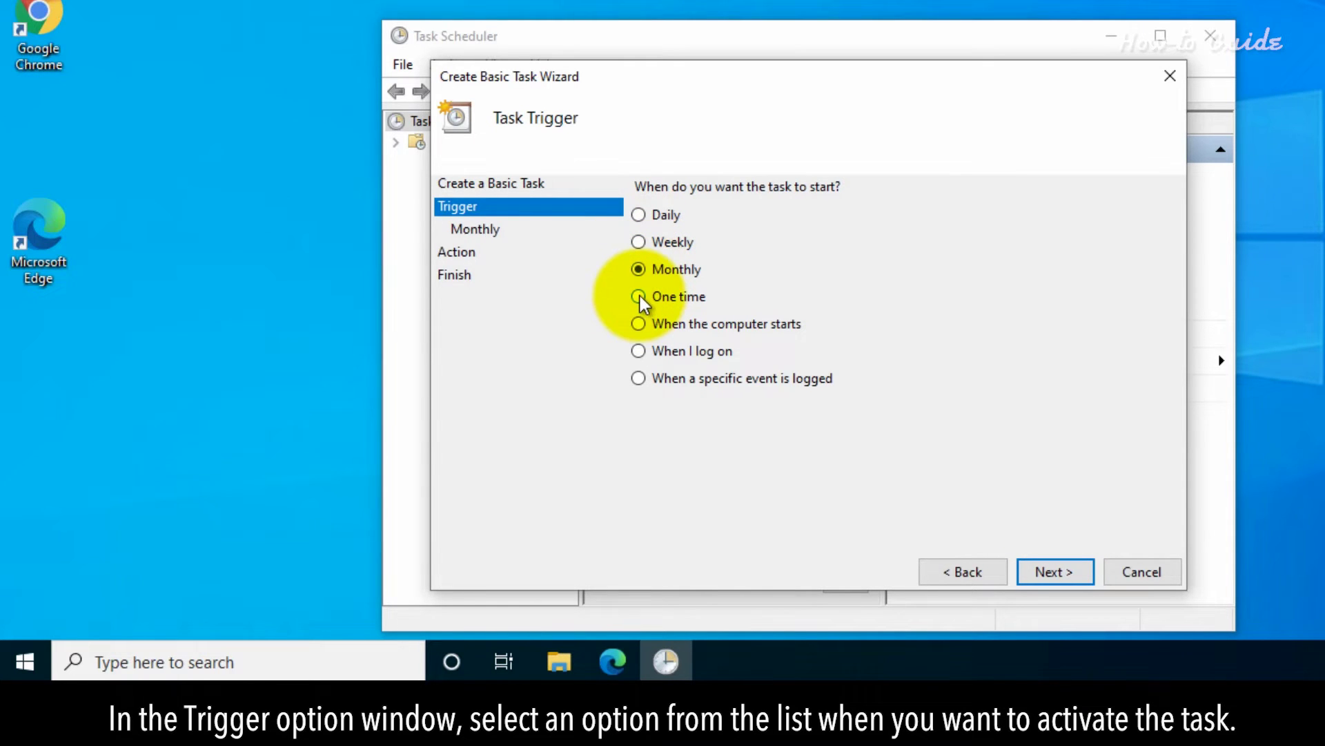
click(640, 325)
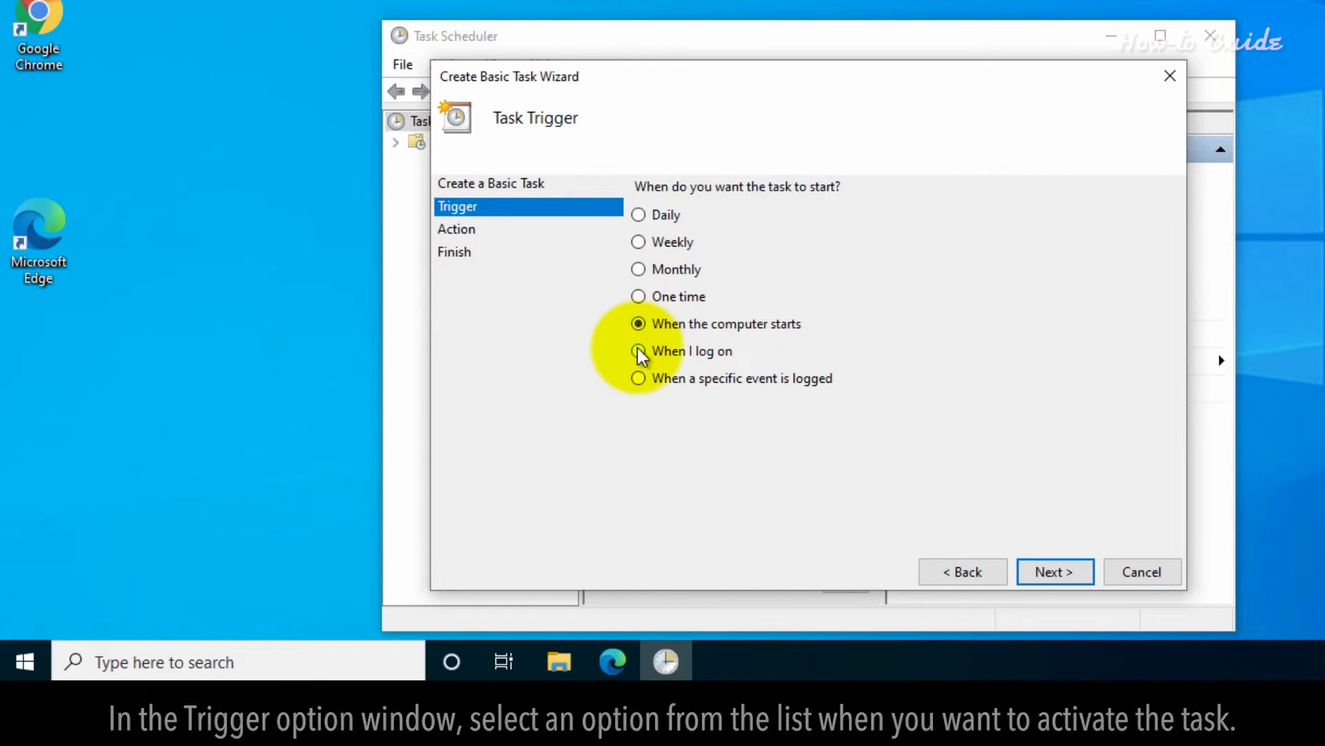
click(639, 352)
click(638, 379)
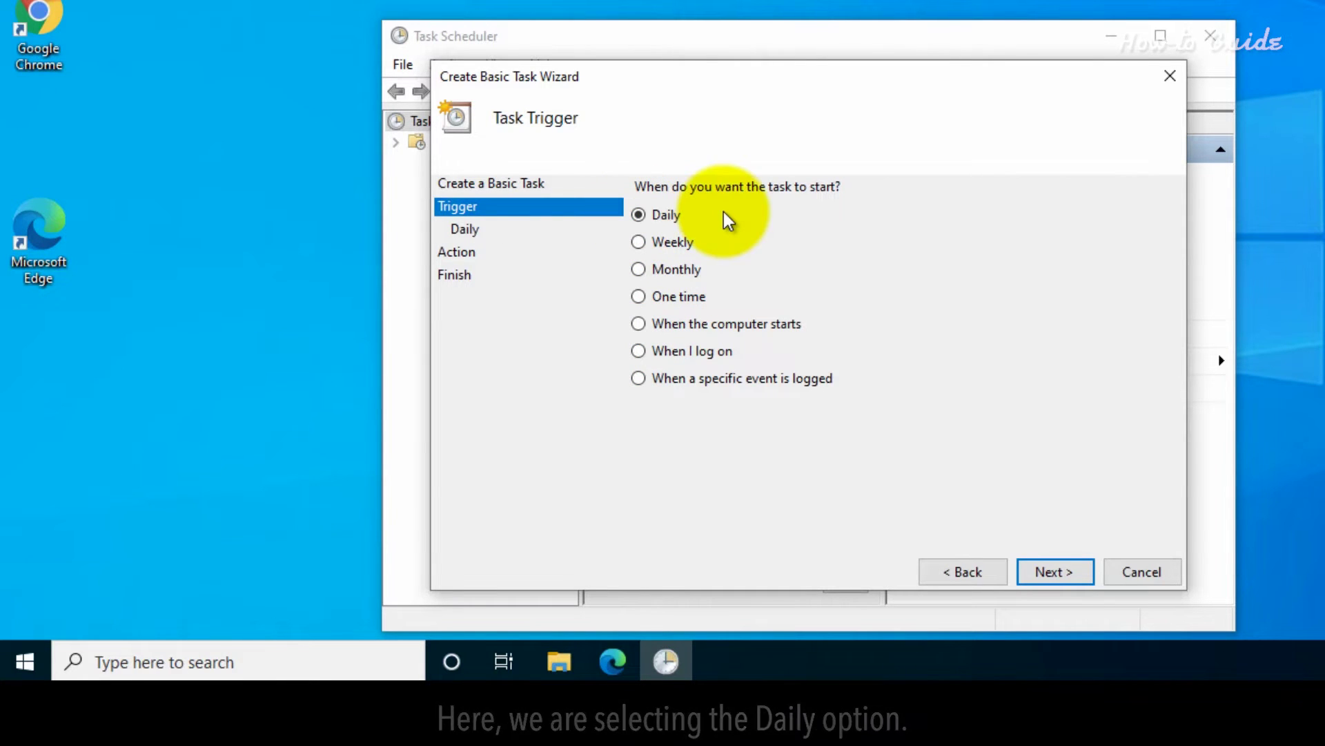
click(1045, 573)
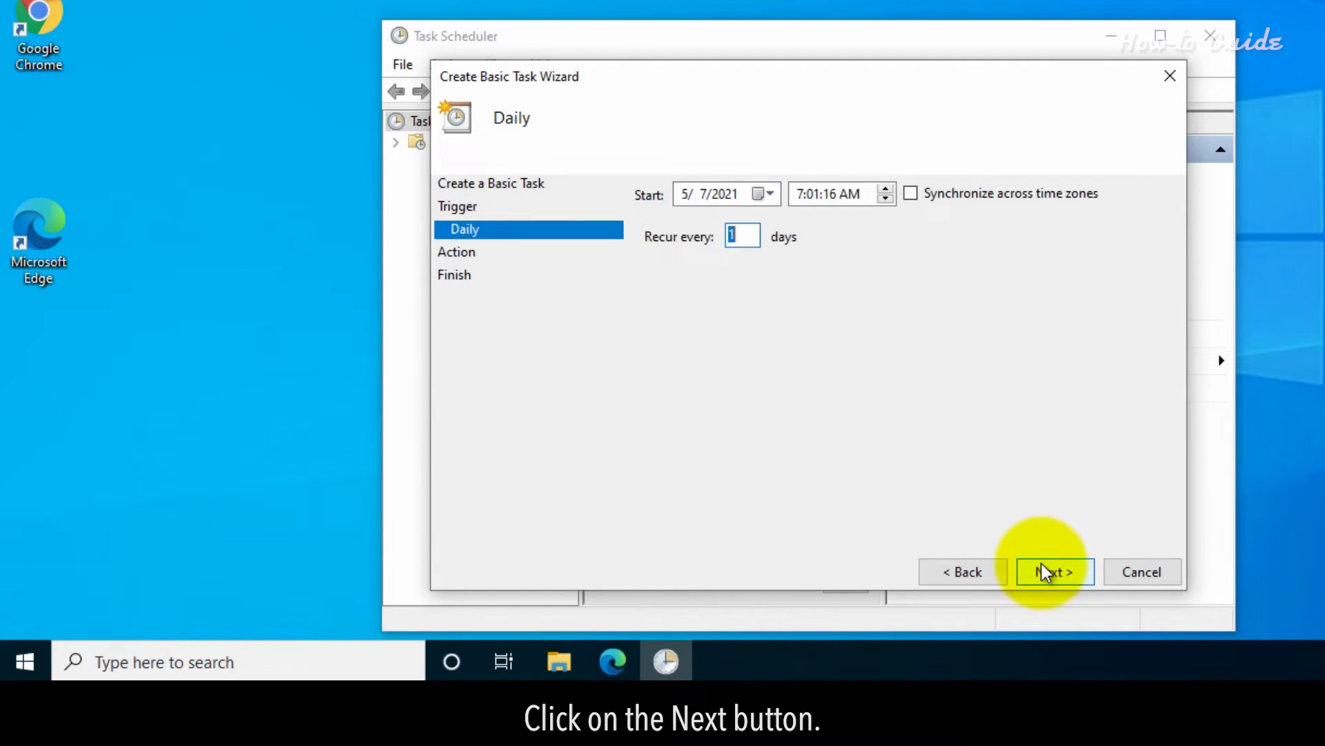
Step: Set the daily trigger to start 5/7/2021 at 9:00:00 PM, recurring every 1 day
click(763, 194)
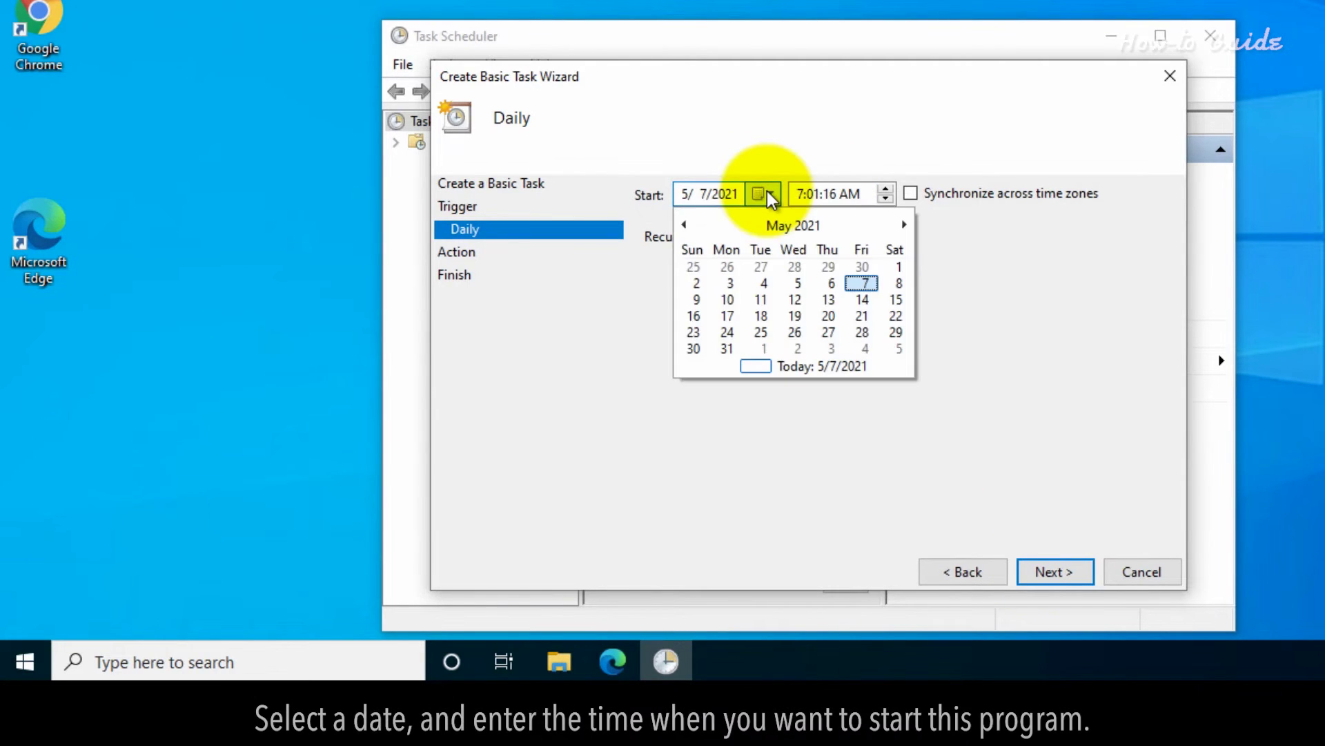
click(866, 284)
click(798, 194)
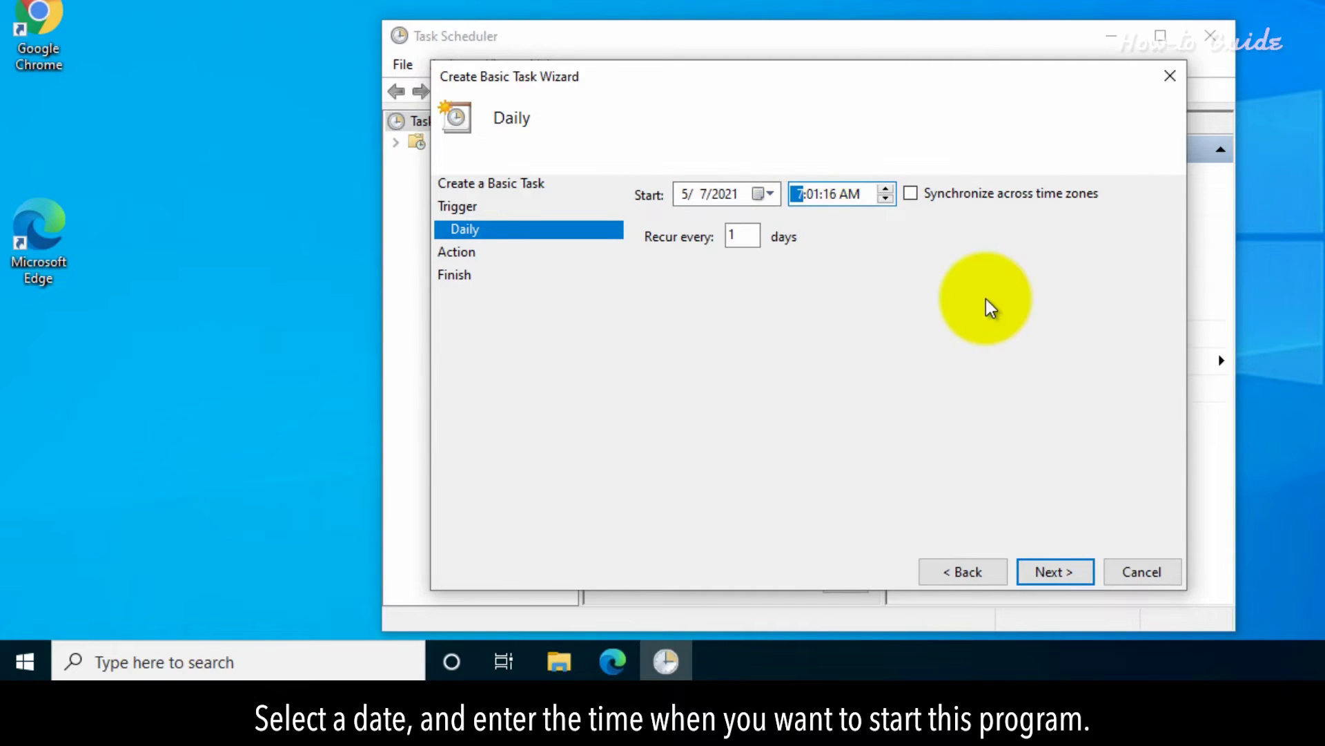
text(9:00:00)
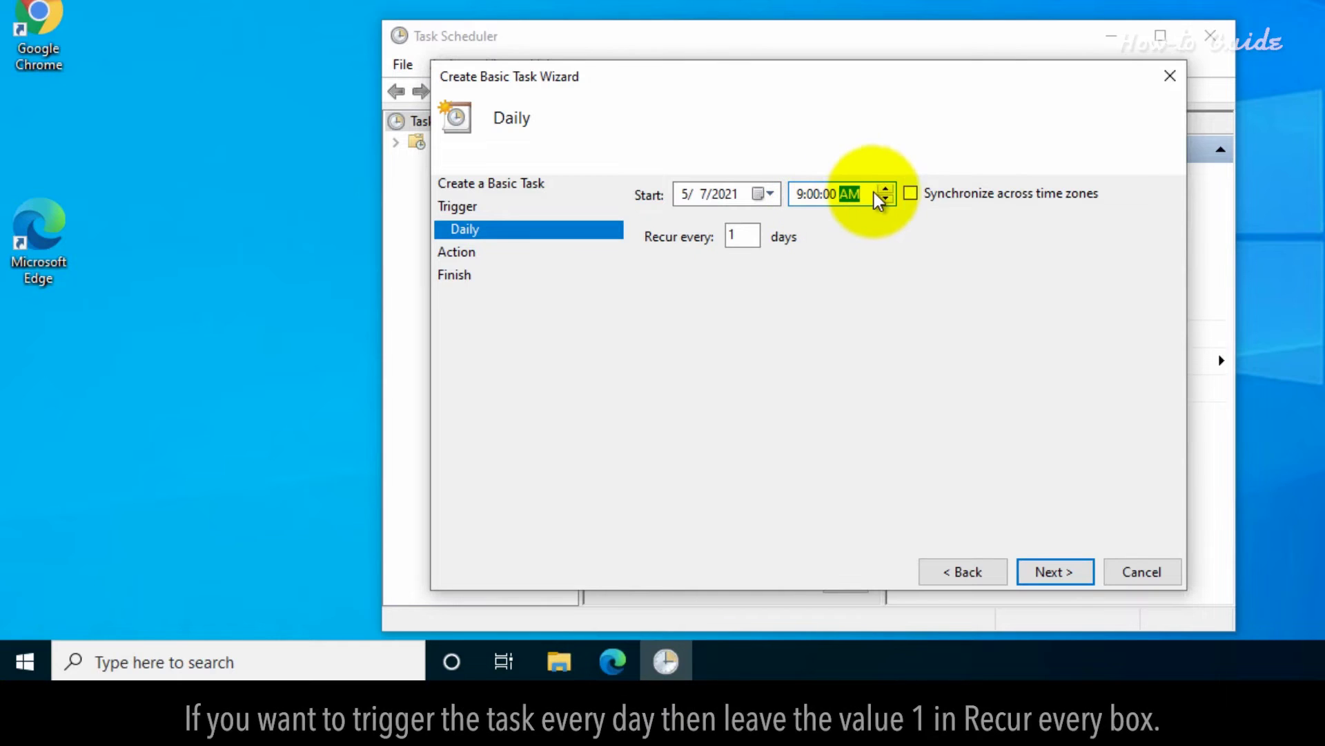
click(885, 188)
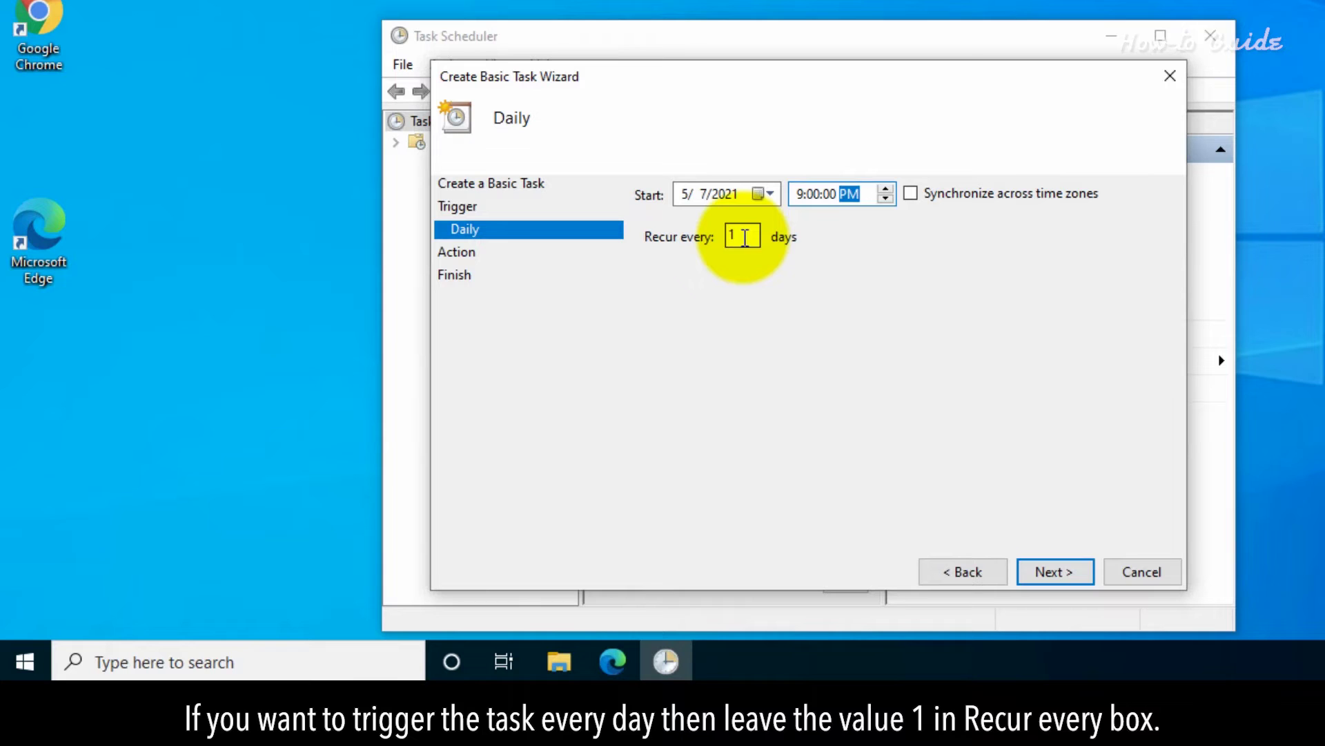
click(743, 238)
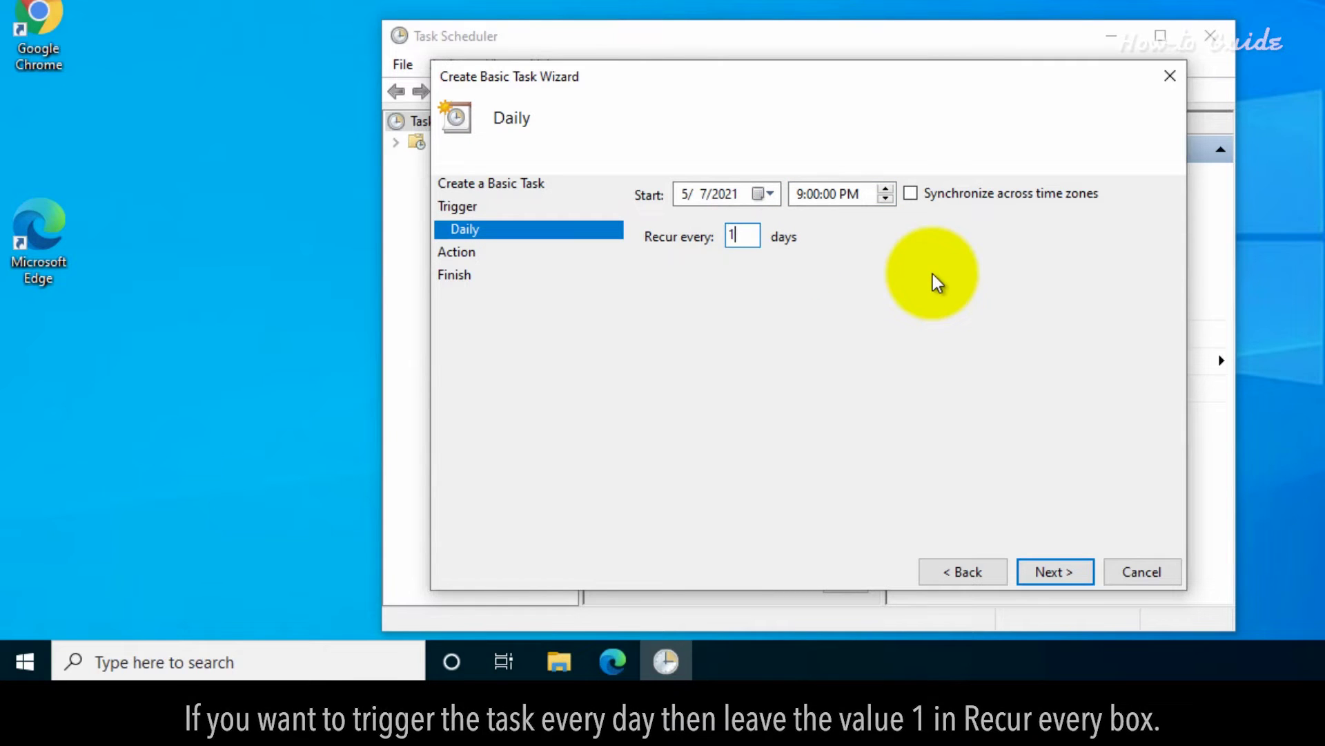
Step: Choose 'Start a program' as the task's action and continue to program selection
click(1057, 576)
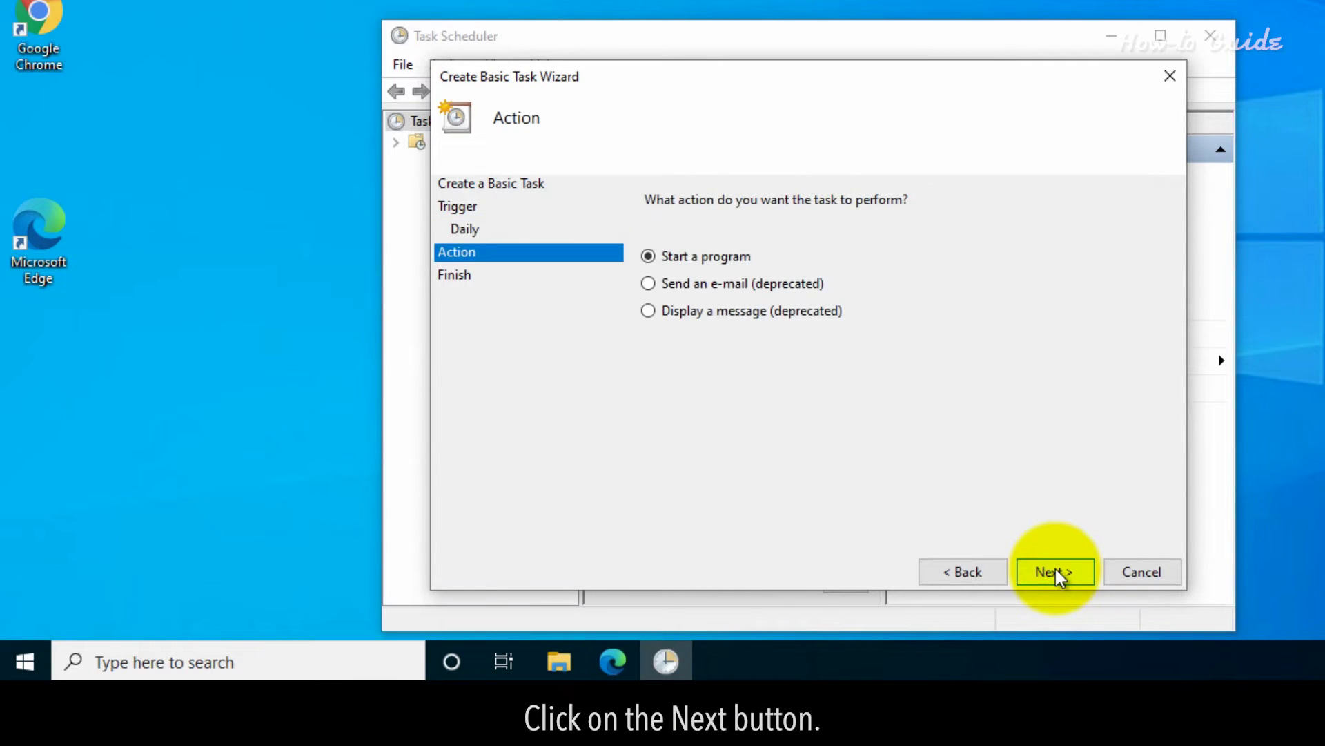
click(650, 284)
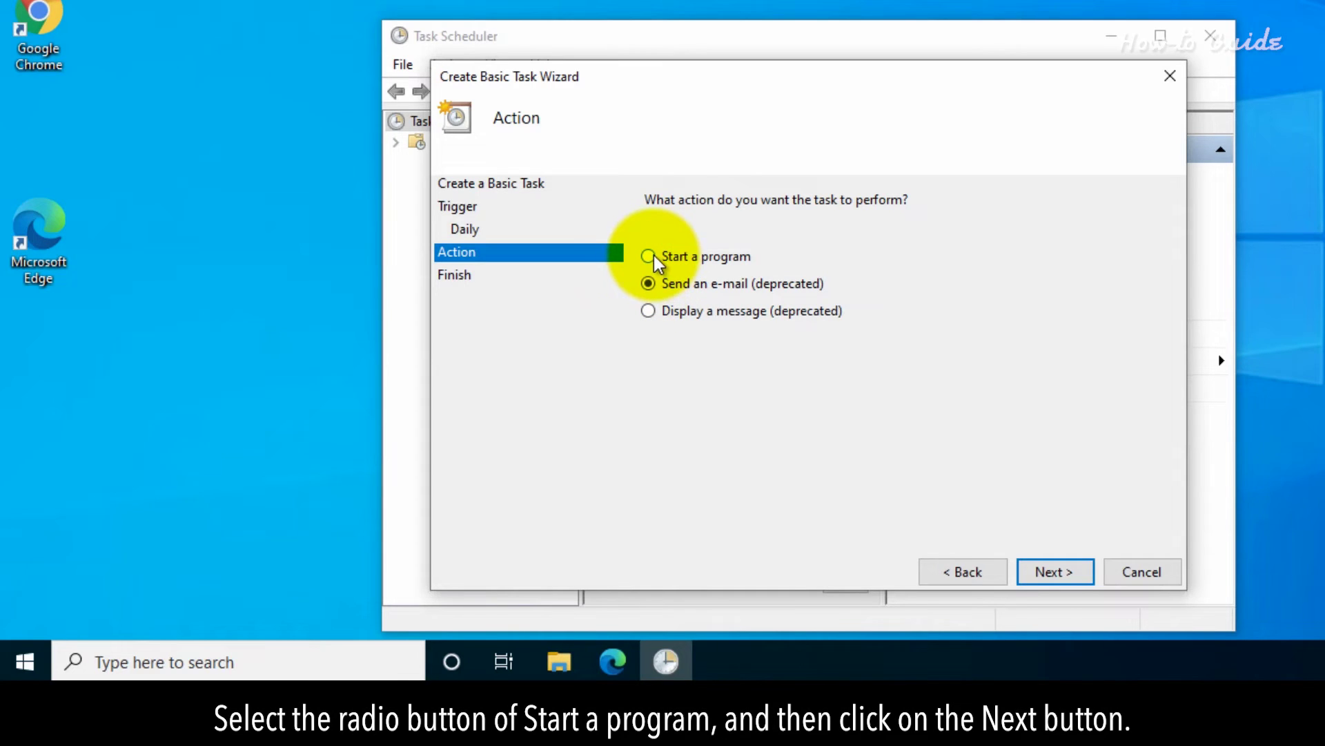
click(651, 258)
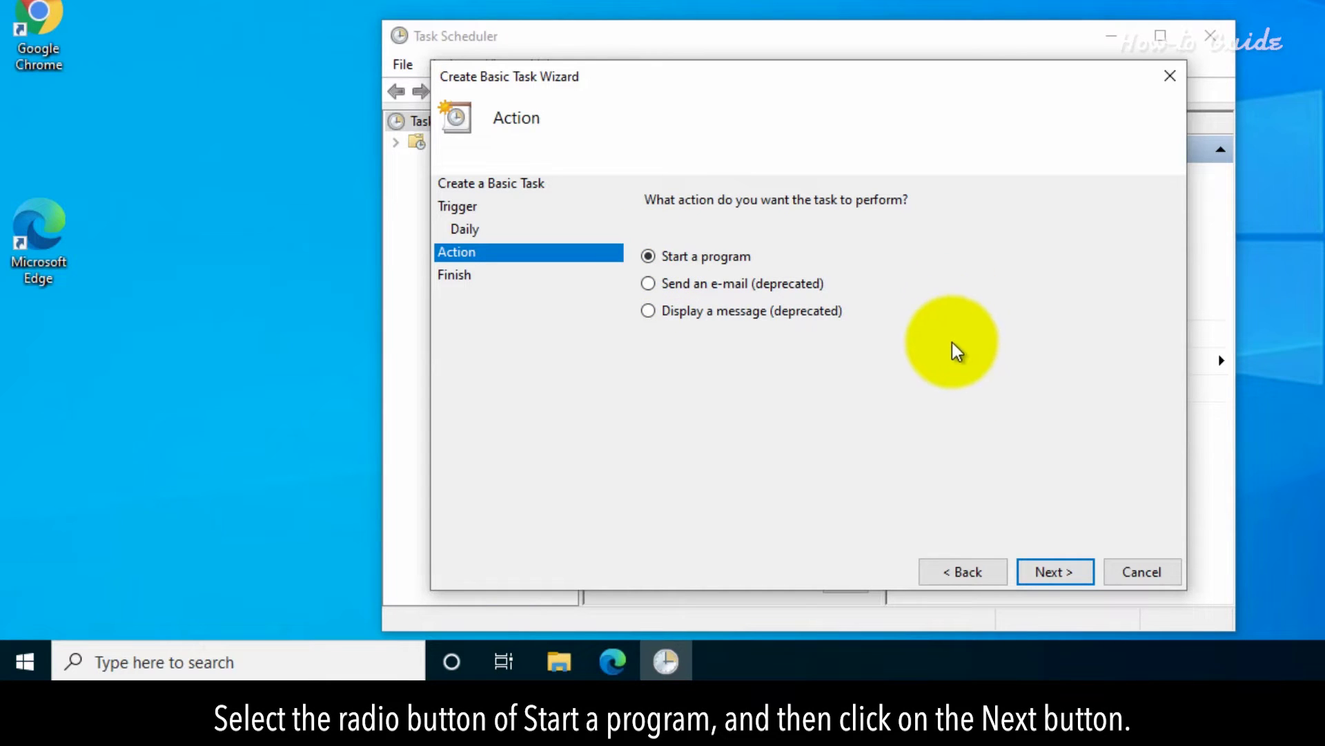
click(1054, 572)
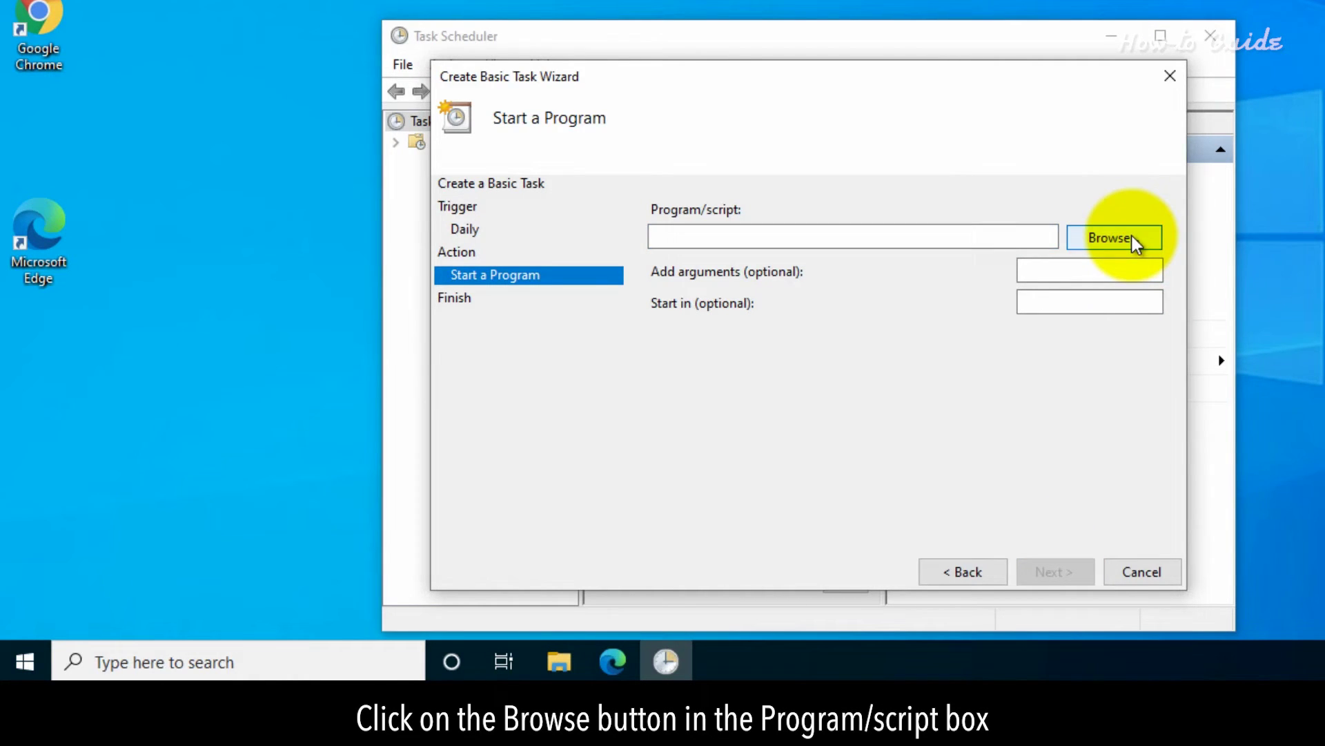
Step: Browse System32 and pick shutdown.exe as the program the task runs
click(1132, 235)
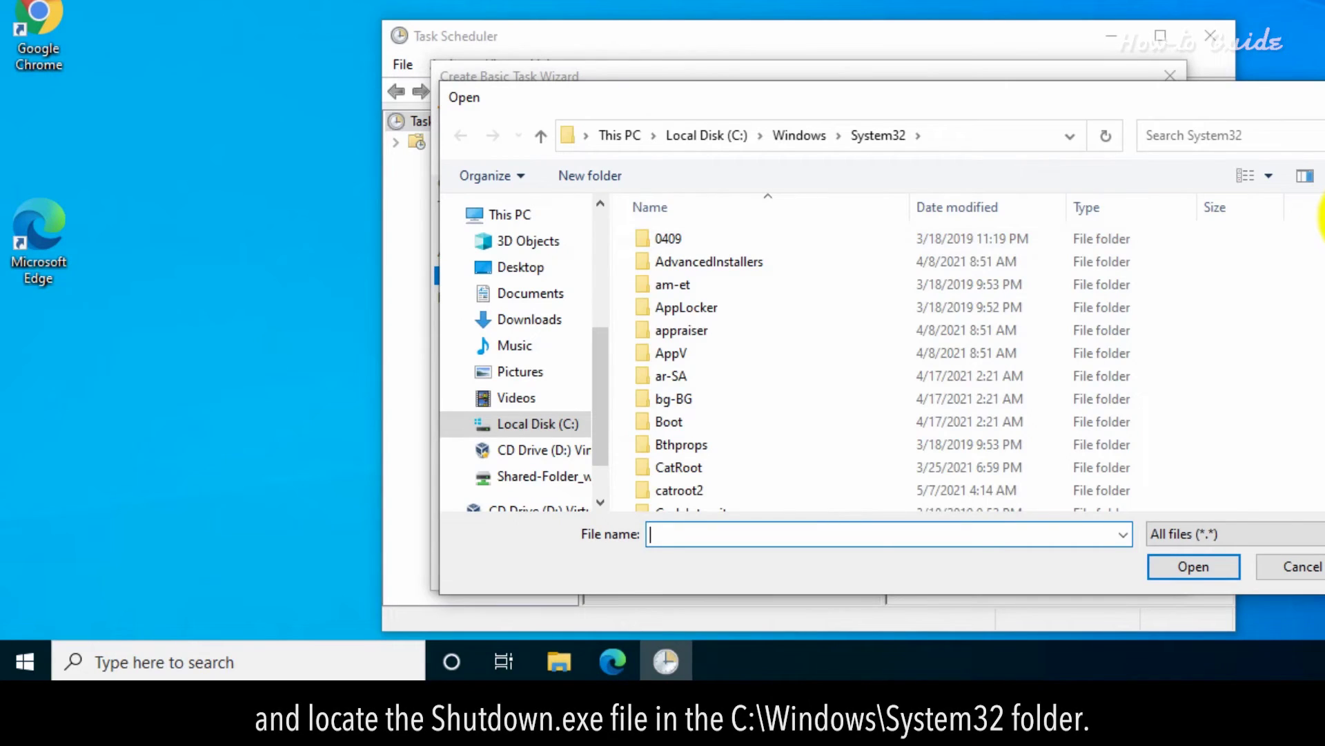
drag(1320, 223, 1321, 412)
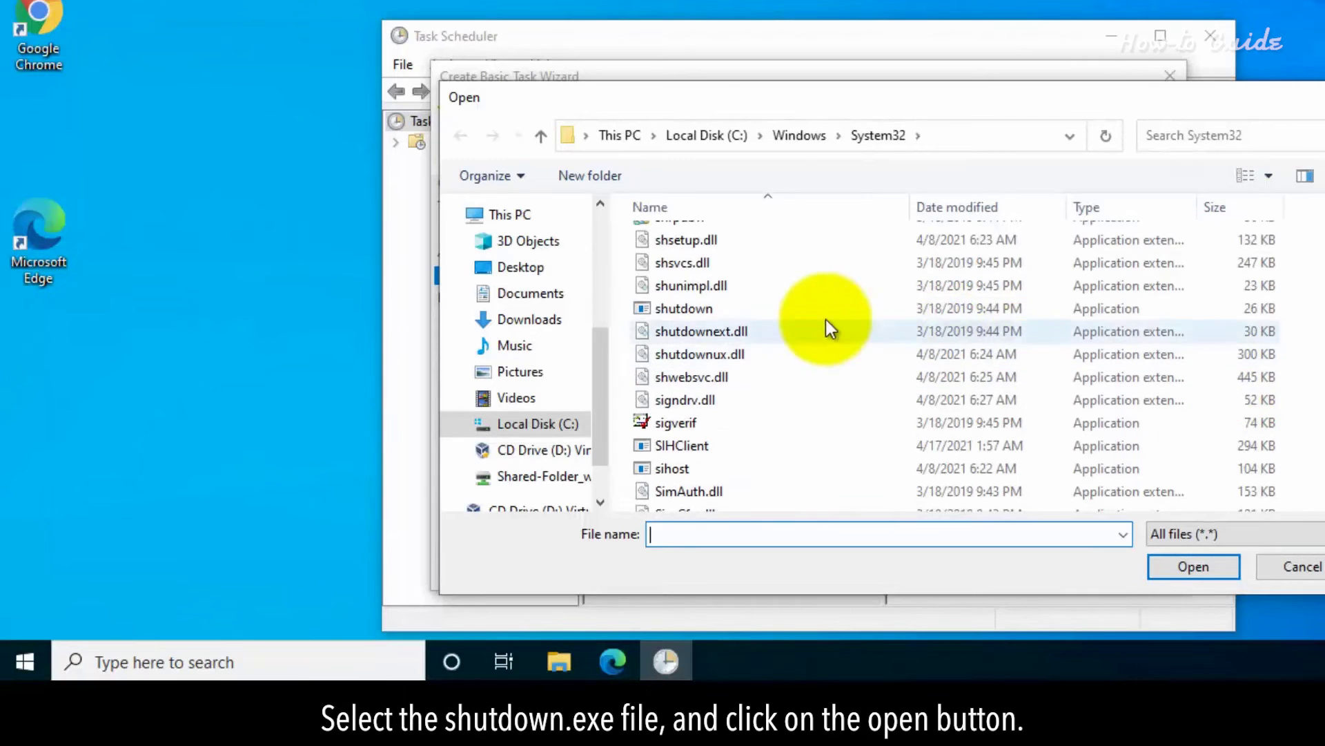
click(708, 309)
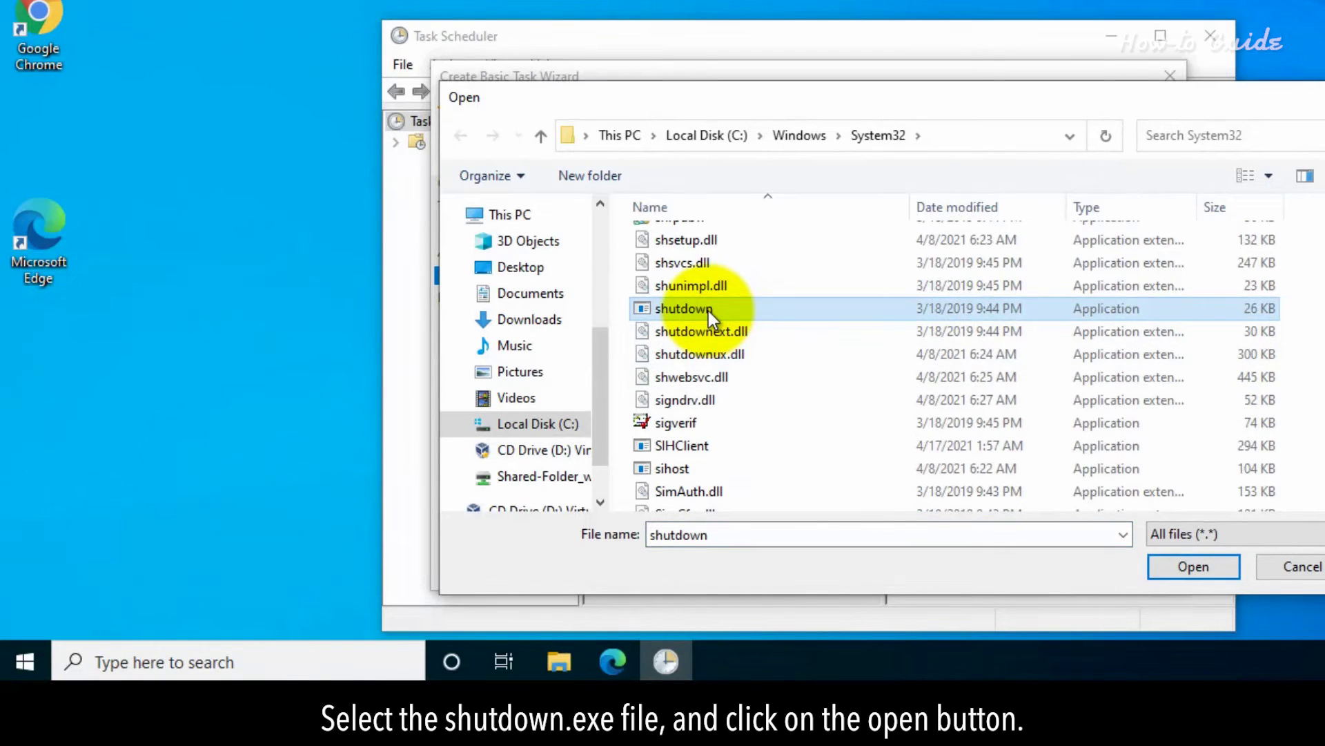
click(1192, 566)
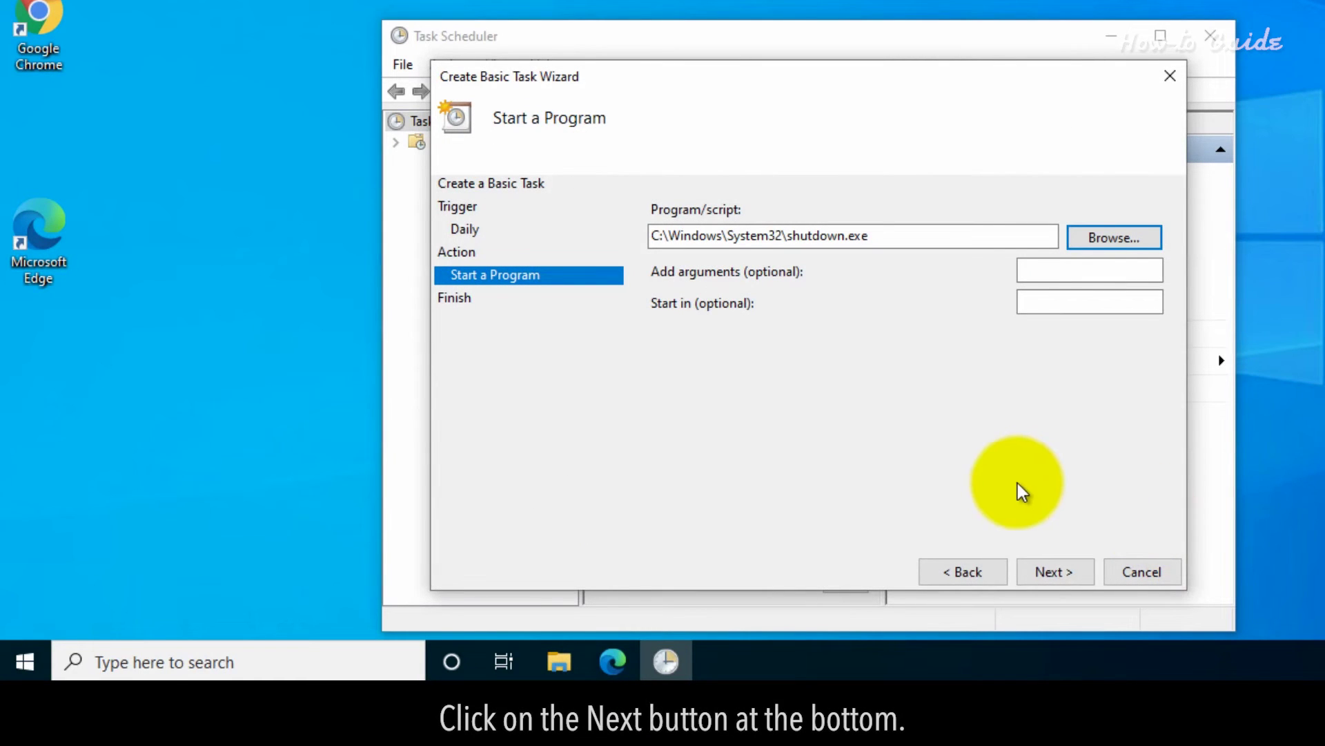
Step: Review the Summary and finish creating the Automatic Shutdown task
click(1054, 571)
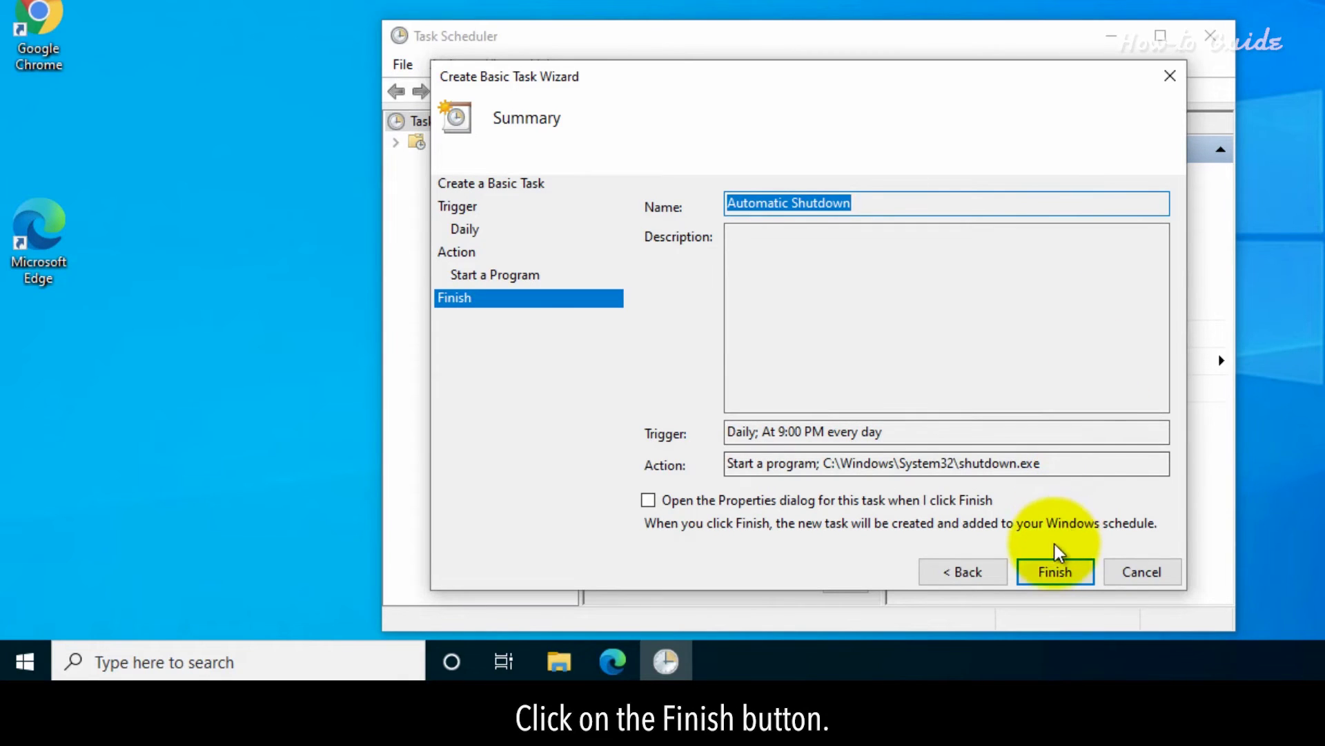
click(1055, 572)
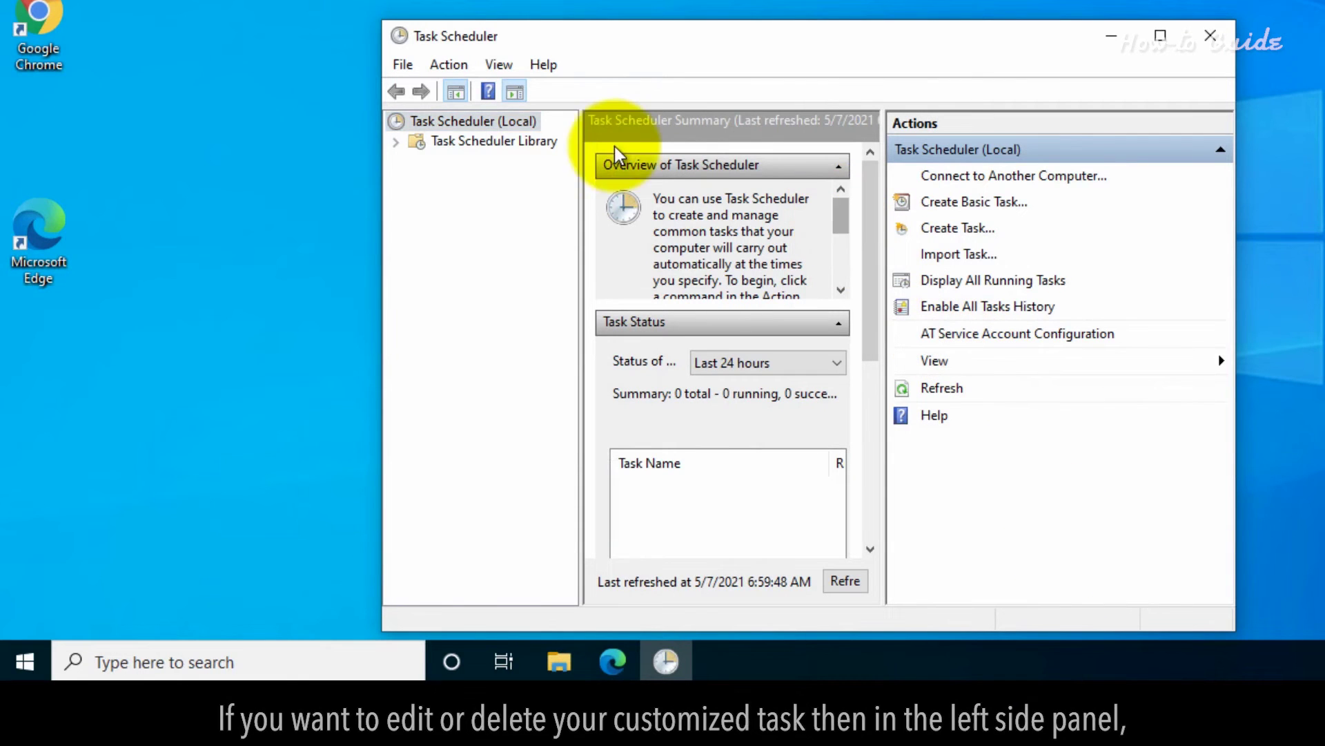
Step: Show the Task Scheduler Library, widen the Name column and bring up Automatic Shutdown's context menu
click(540, 151)
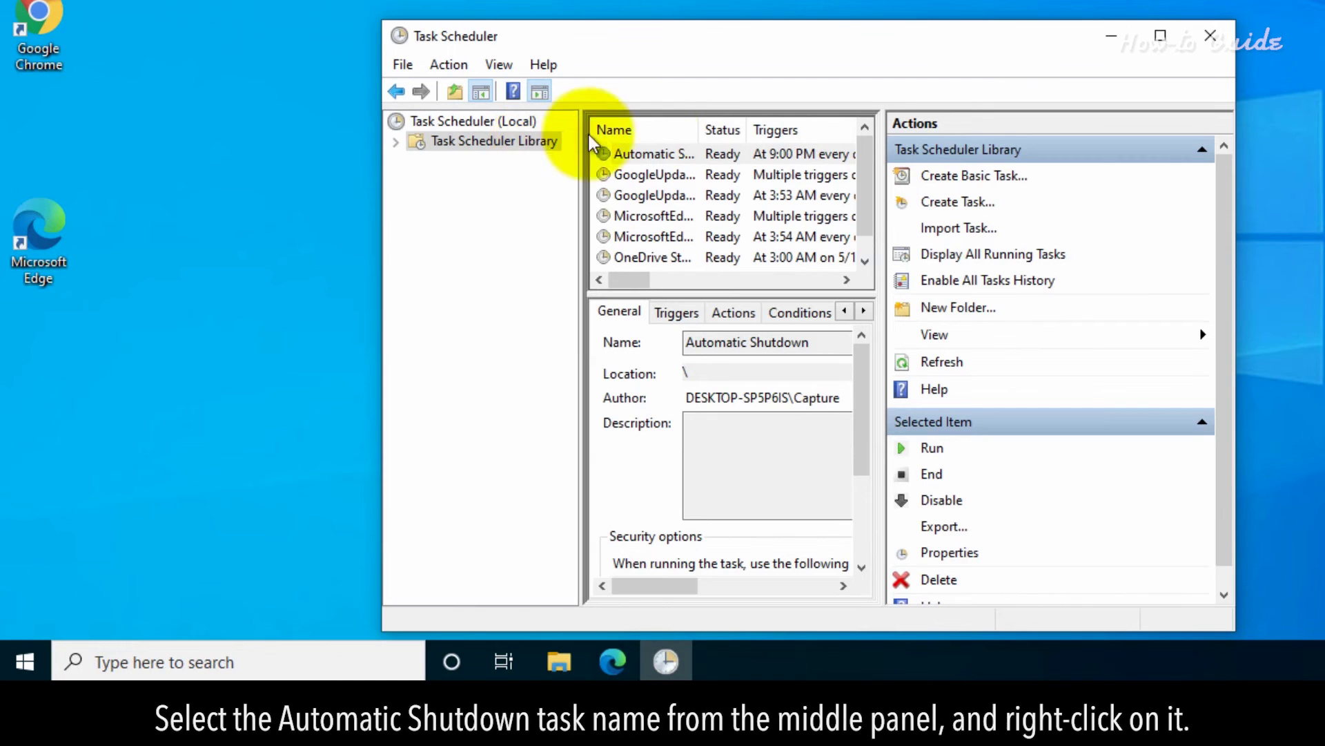
drag(704, 130, 778, 129)
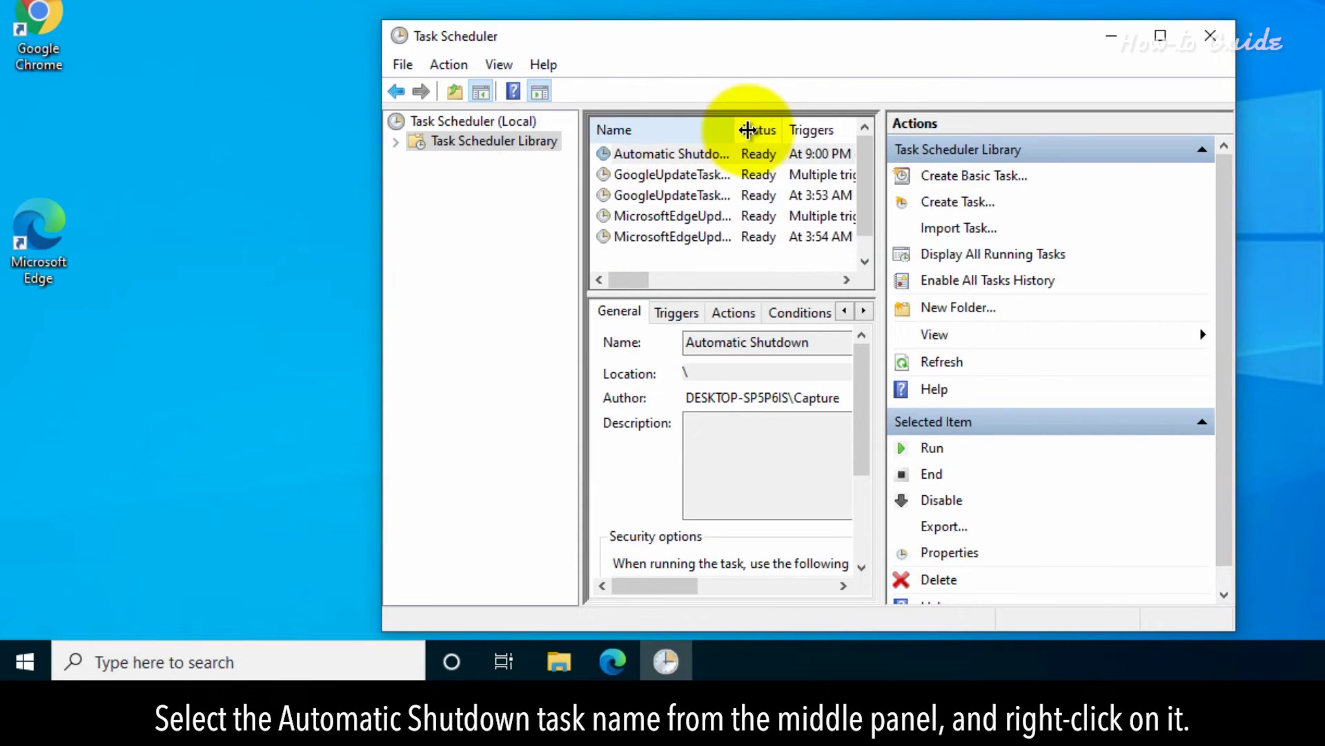
click(666, 156)
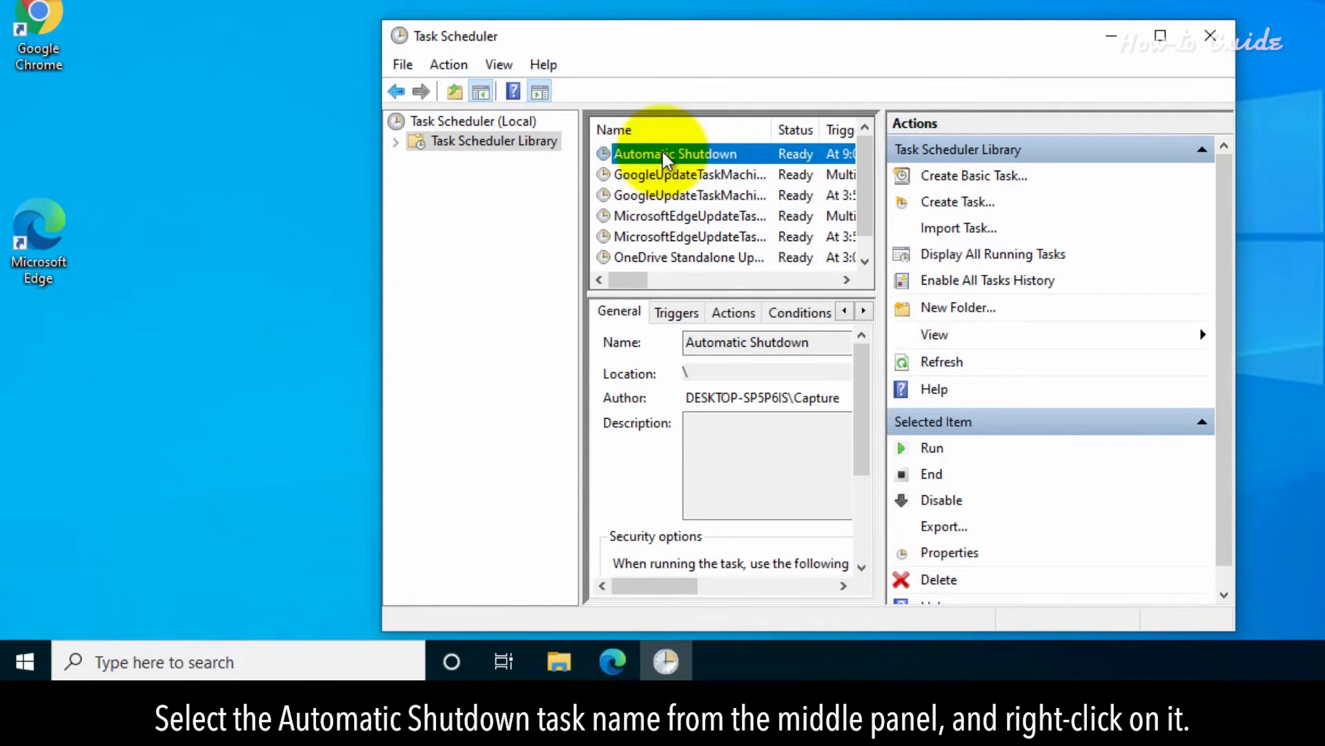
right_click(665, 158)
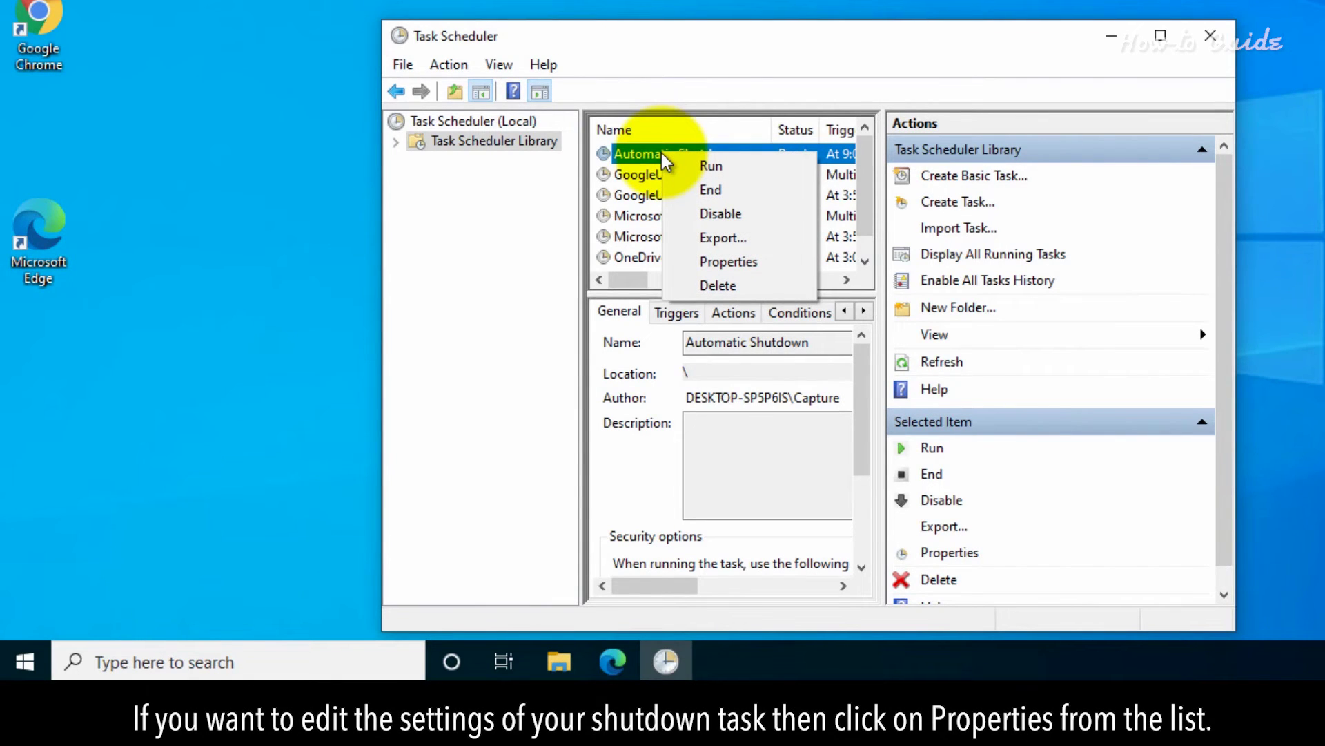
Step: Open the task's Properties and begin editing its Daily trigger
click(741, 267)
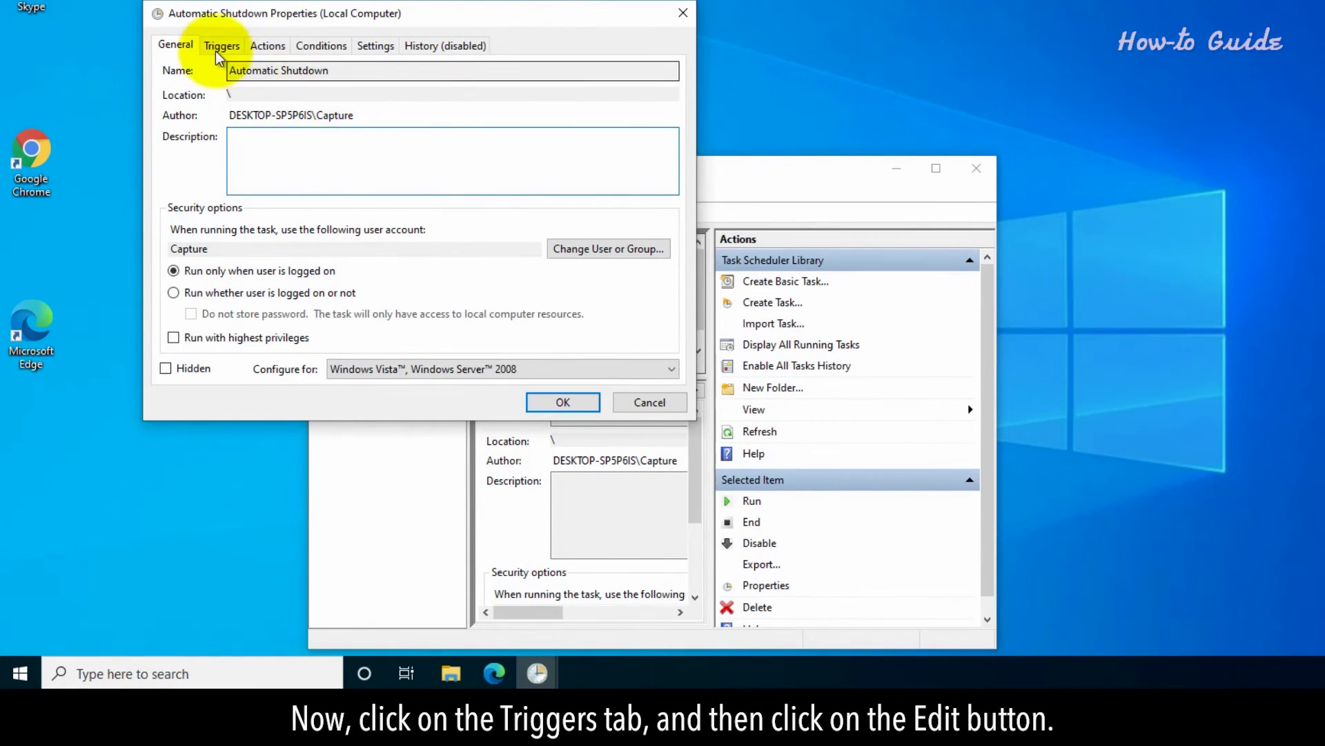
click(222, 45)
click(311, 132)
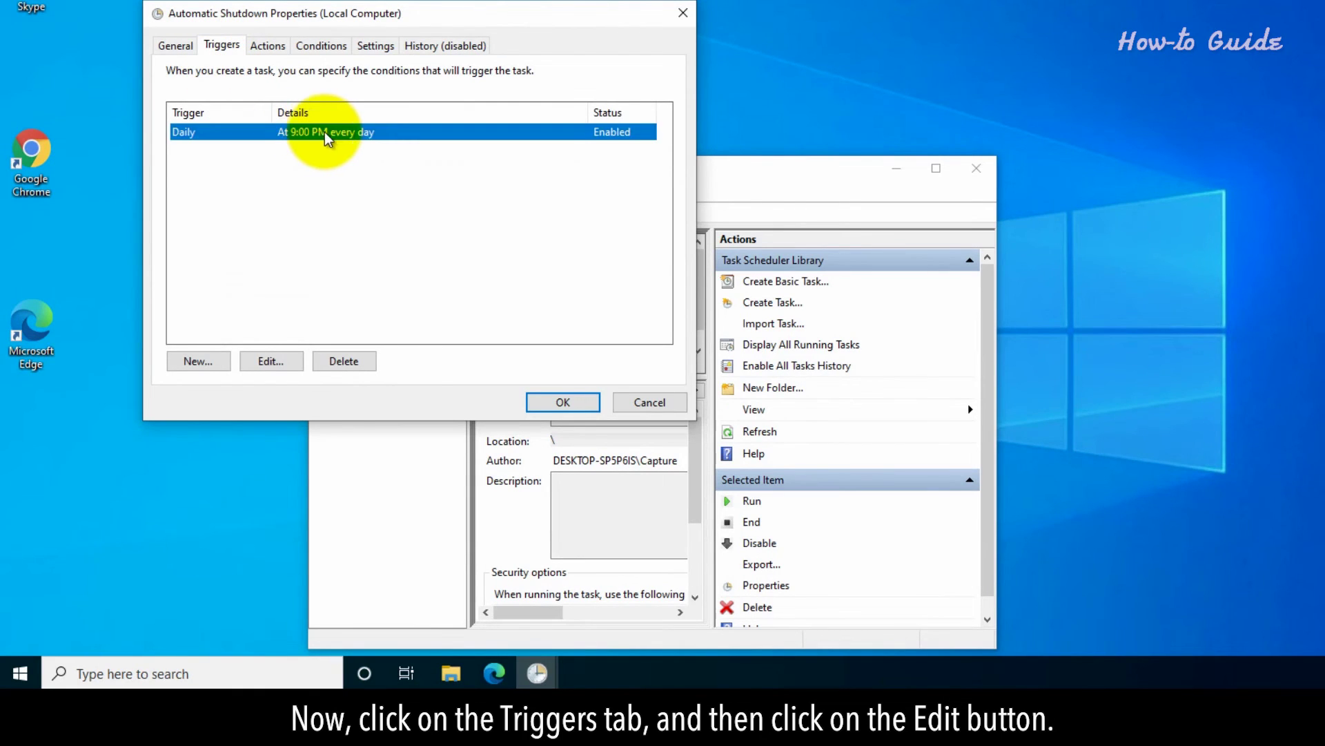
click(269, 361)
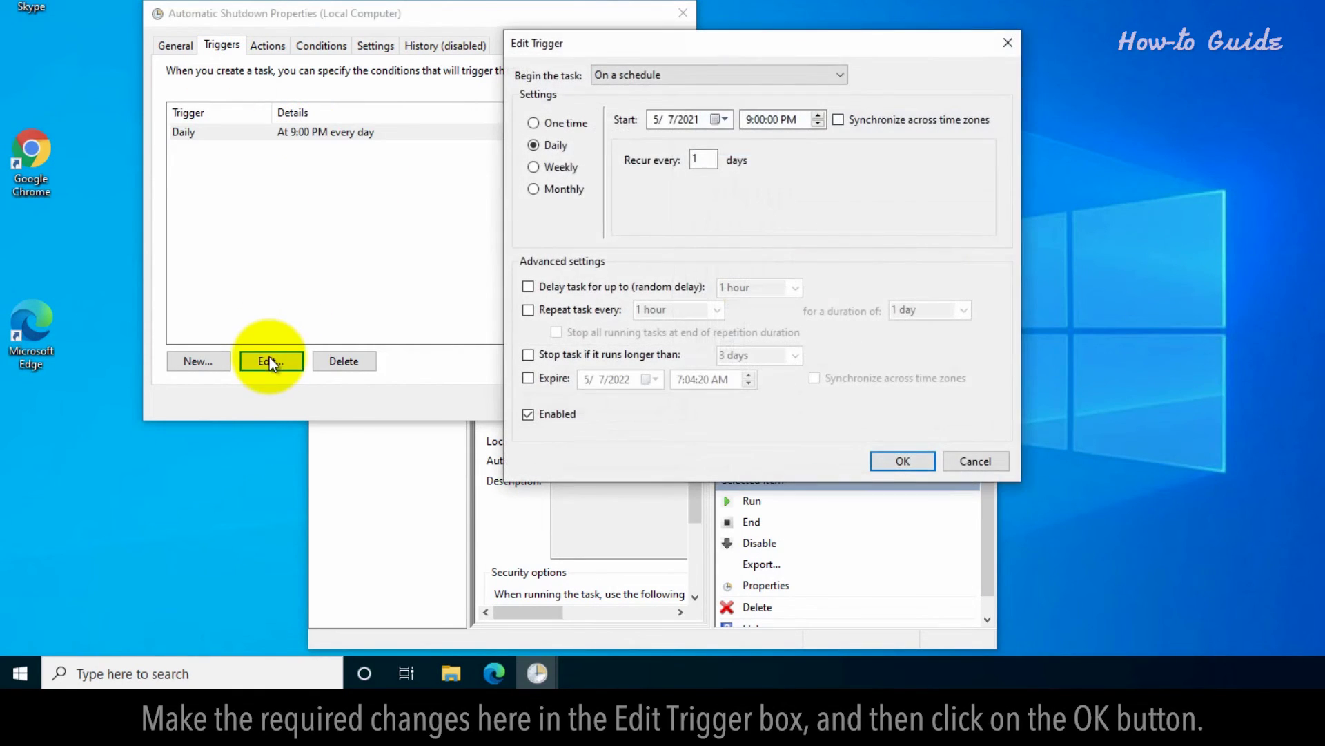
Step: Change the trigger to start 5/8/2021 at 10:00 PM and save the task properties
click(722, 119)
click(827, 192)
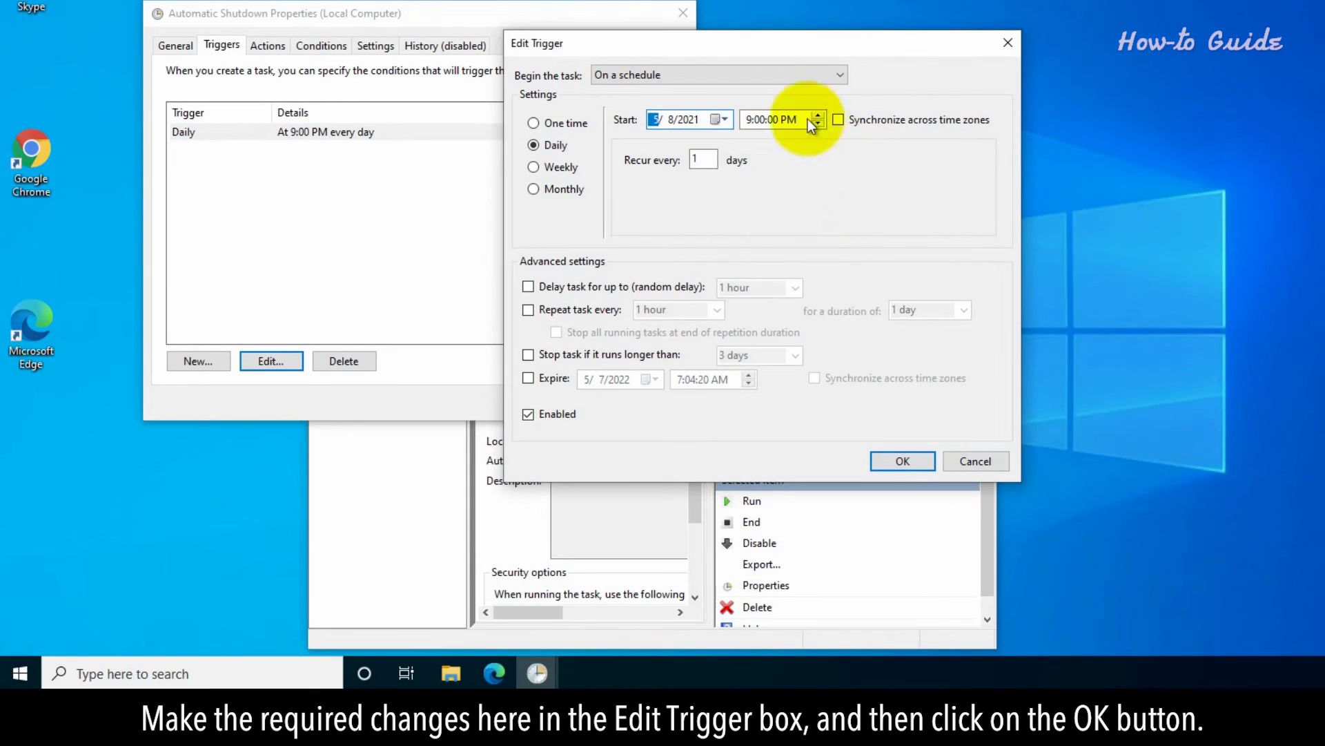
click(749, 120)
text(0)
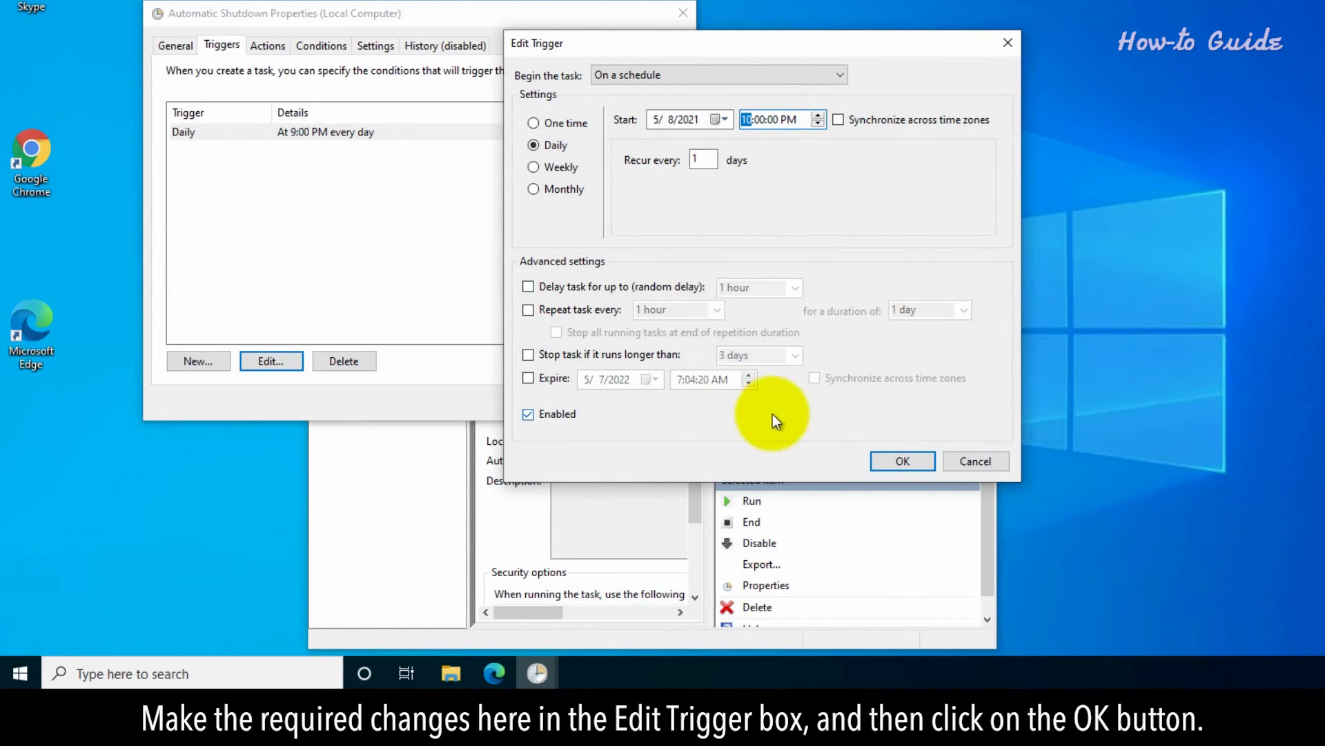
click(903, 461)
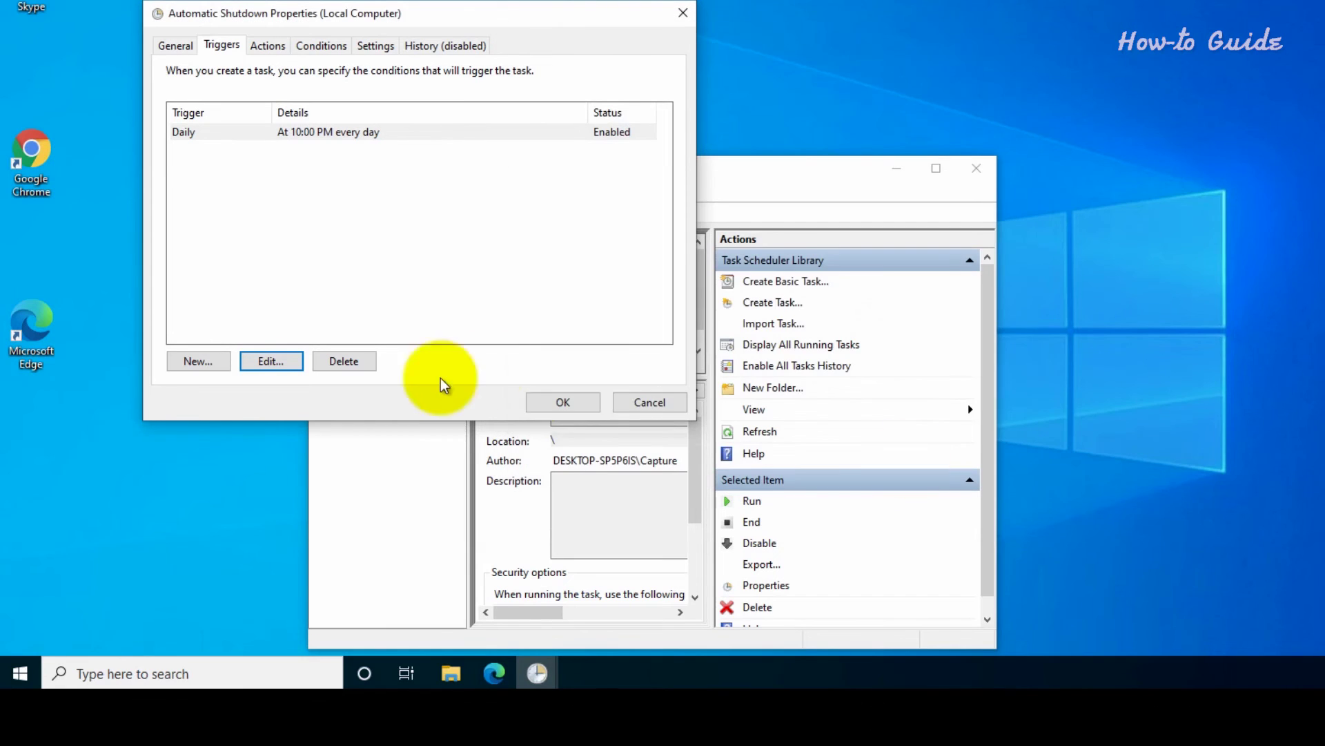
click(583, 411)
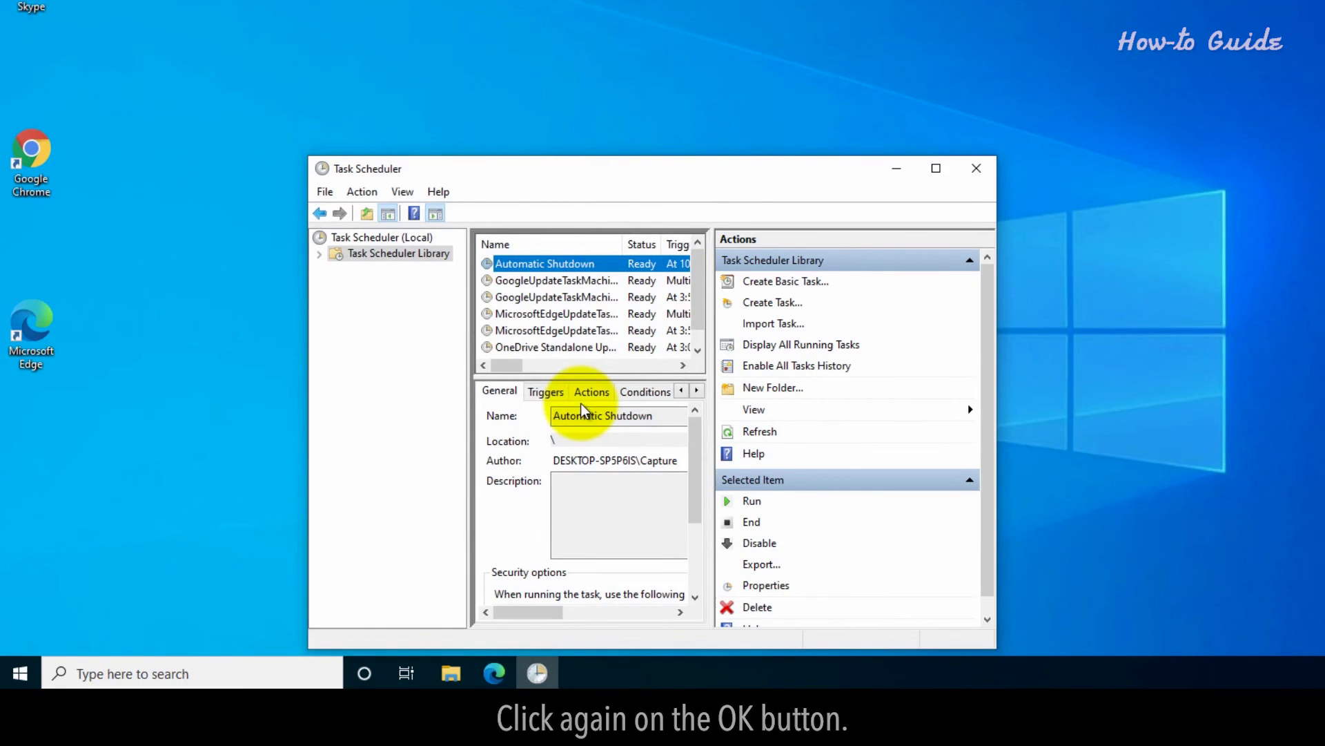
Step: Delete the Automatic Shutdown task and confirm the deletion
right_click(536, 269)
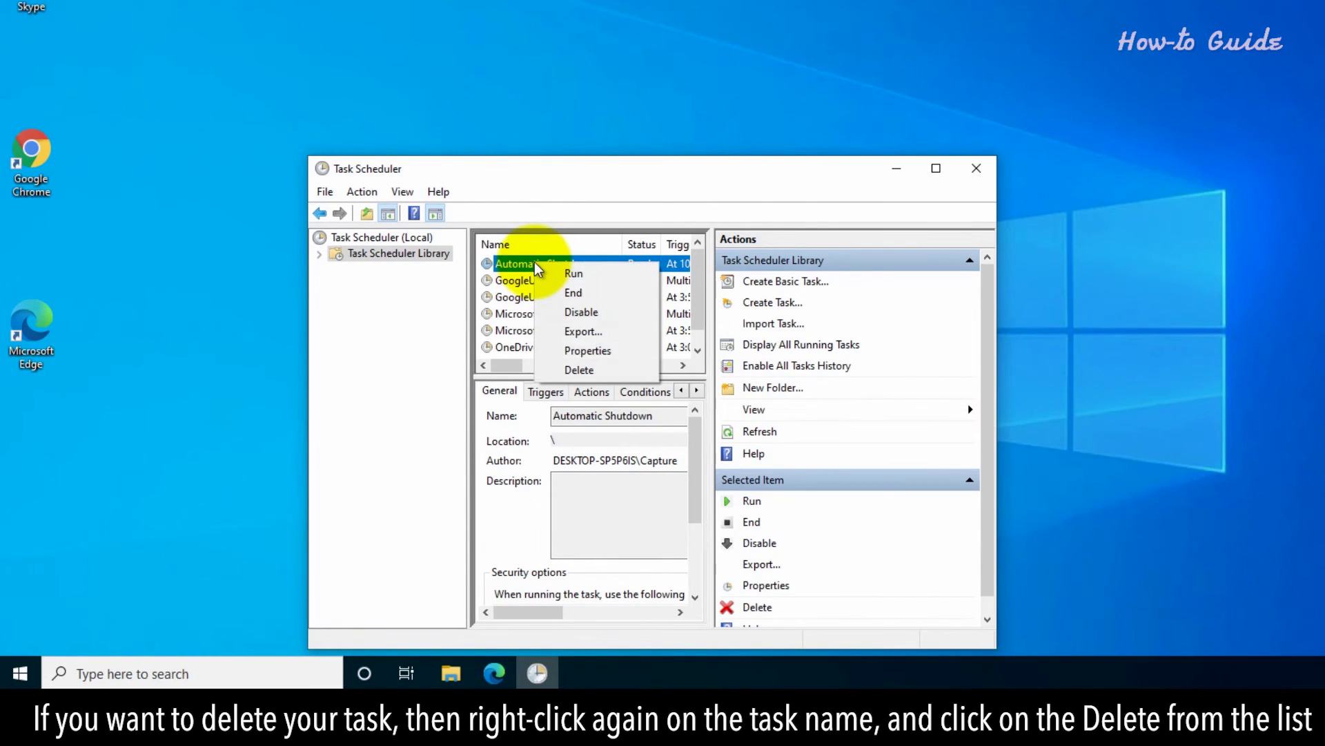
click(580, 370)
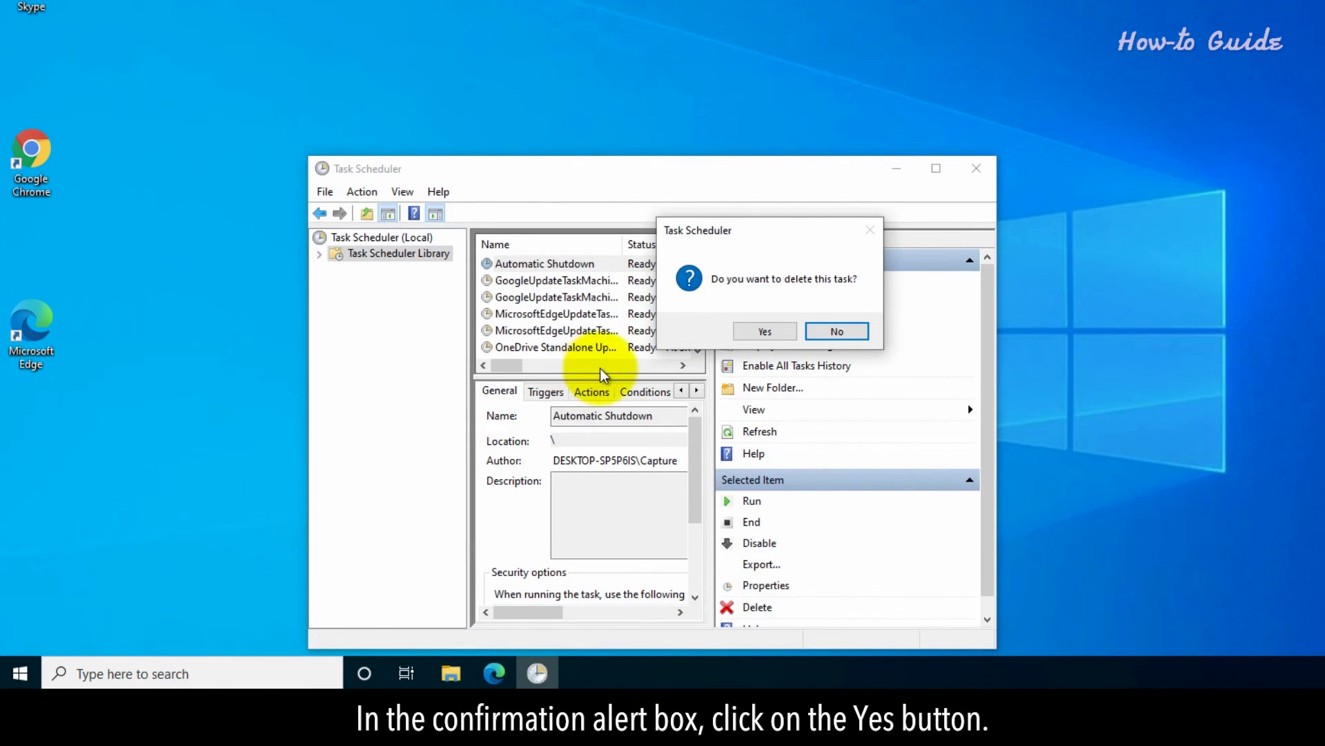
click(764, 332)
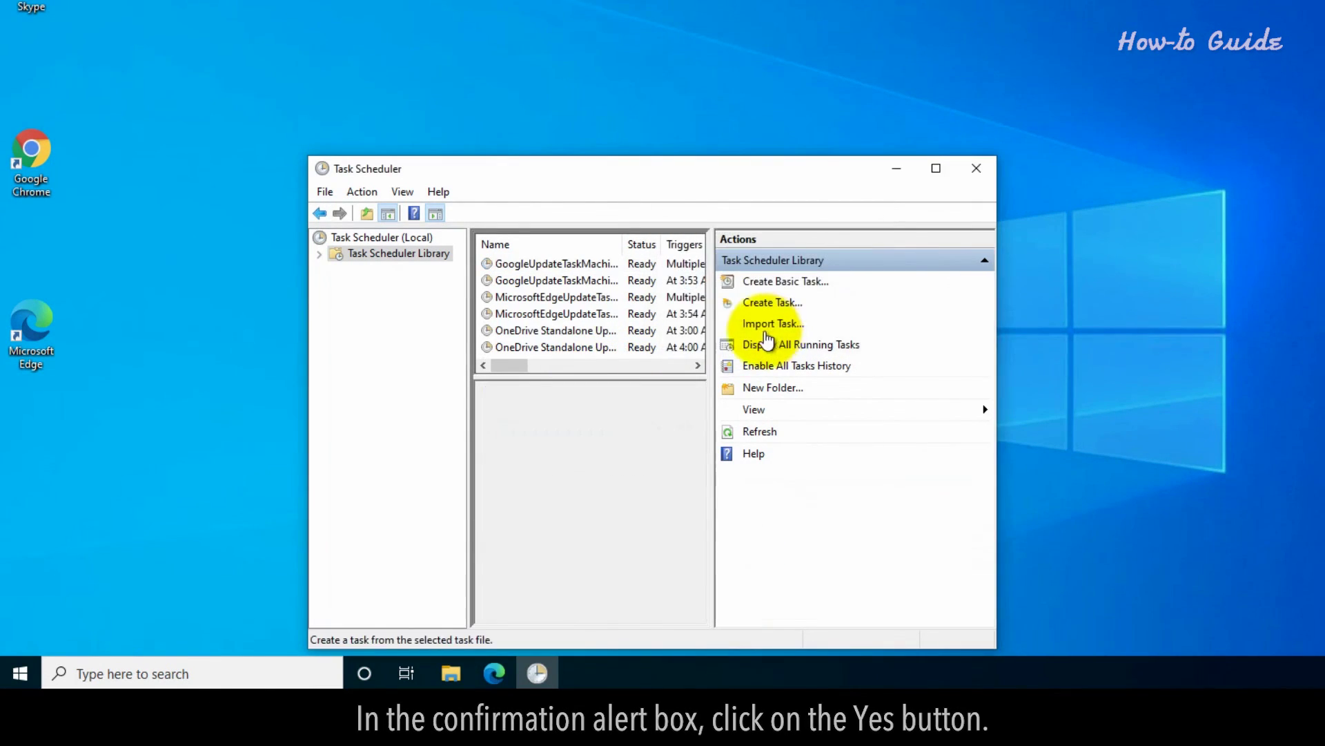